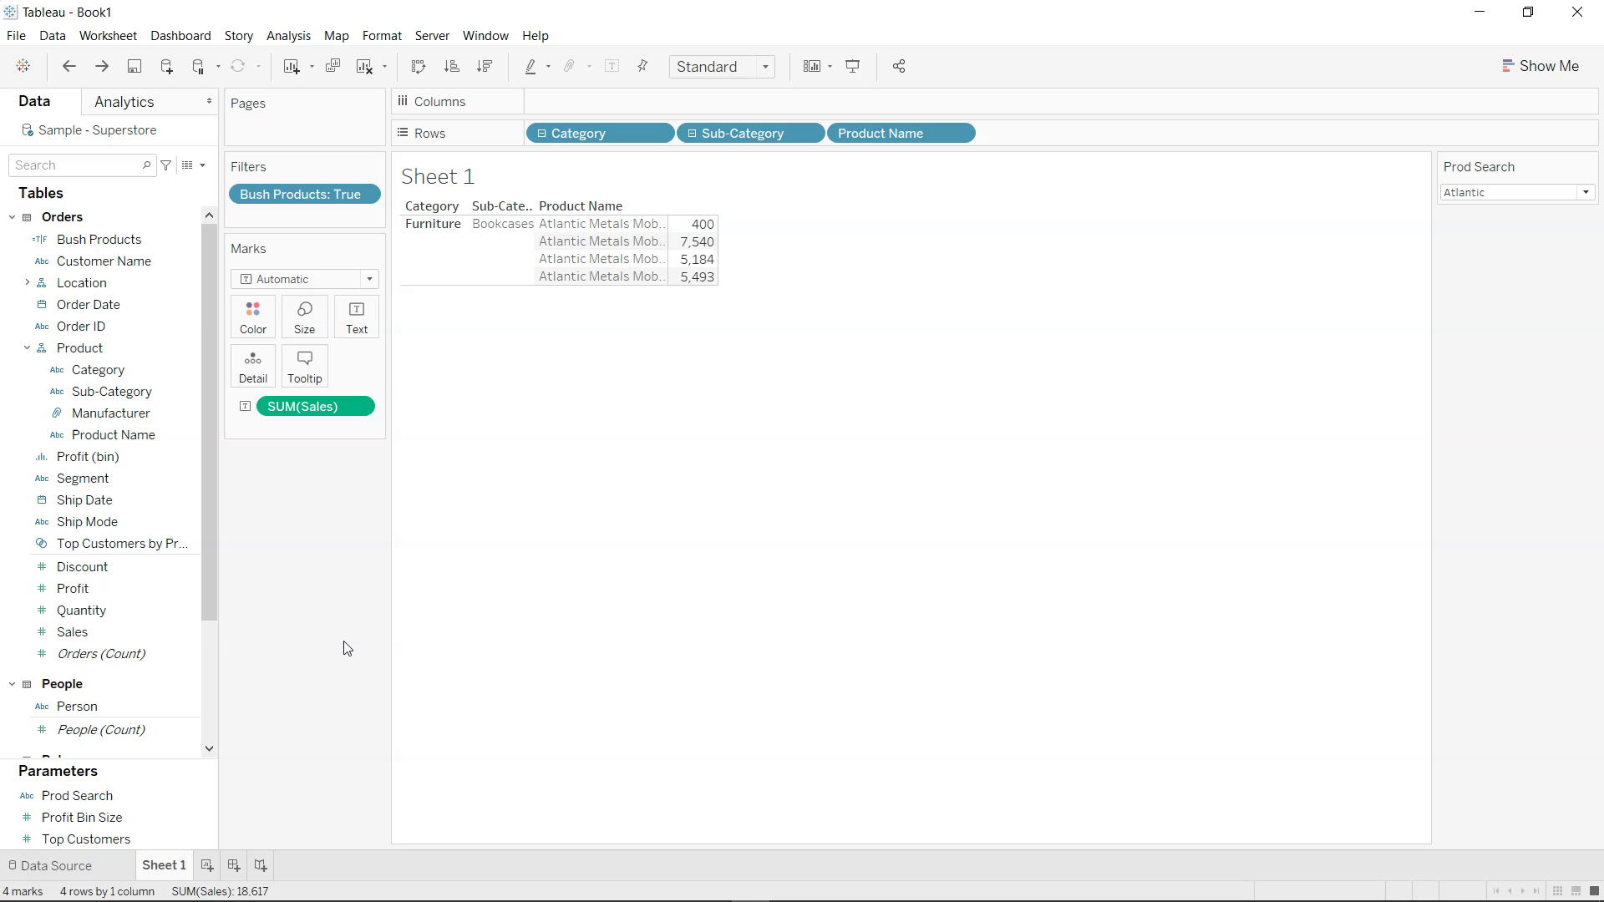
# - Open the Bush Products calculation and select [Prod Search] in CONTAINS([Product Name],[Prod Search])
pyautogui.click(189, 242)
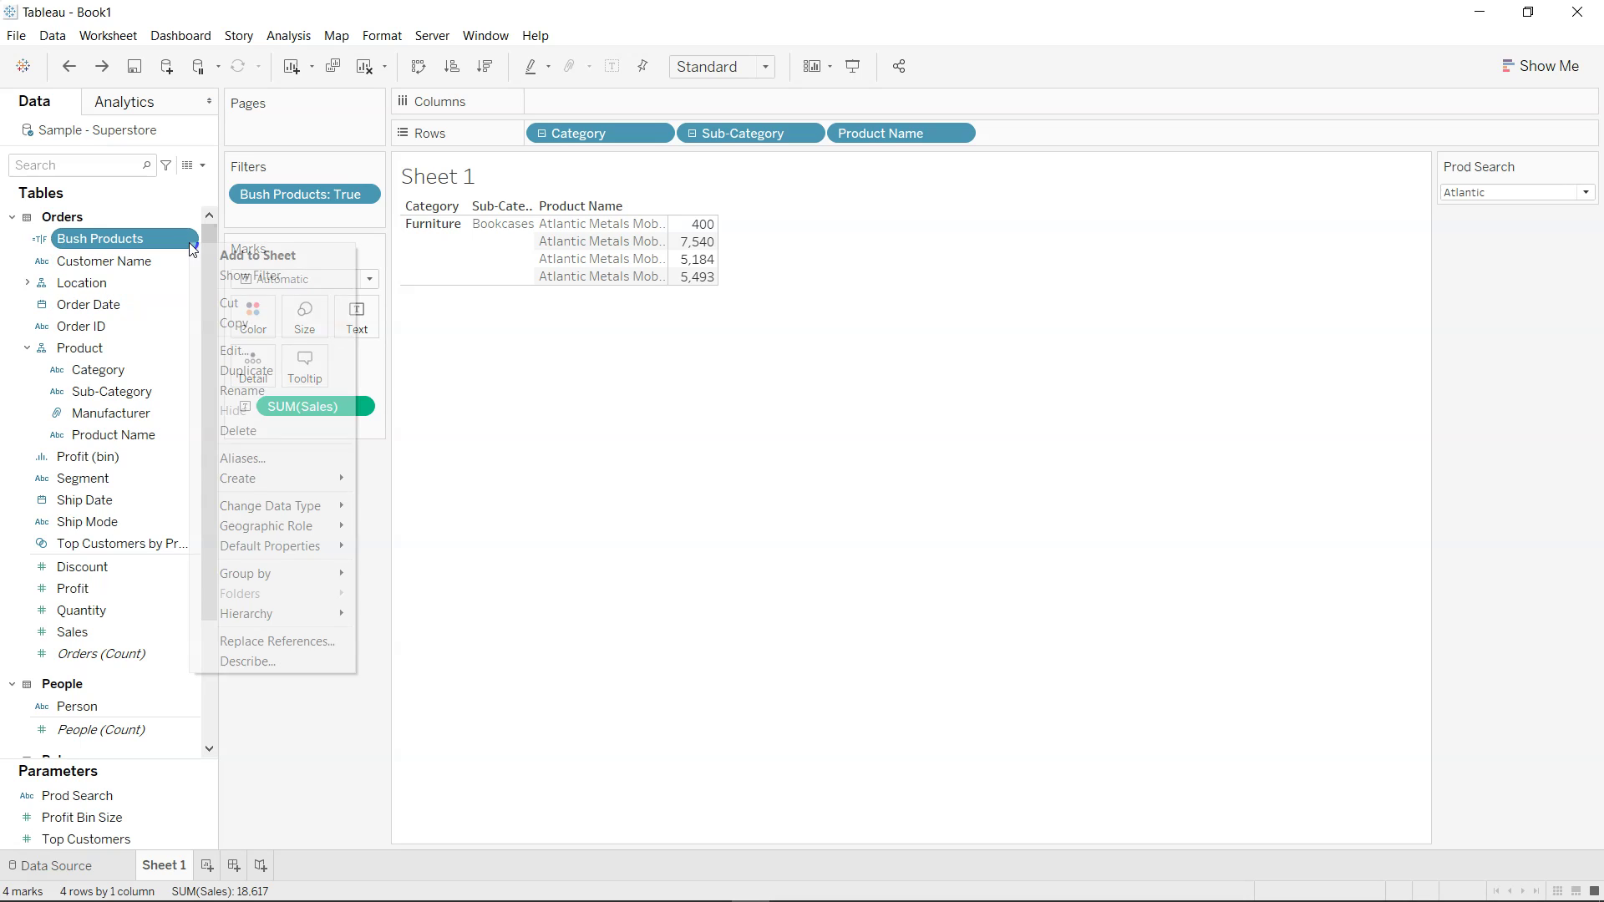
pyautogui.click(235, 350)
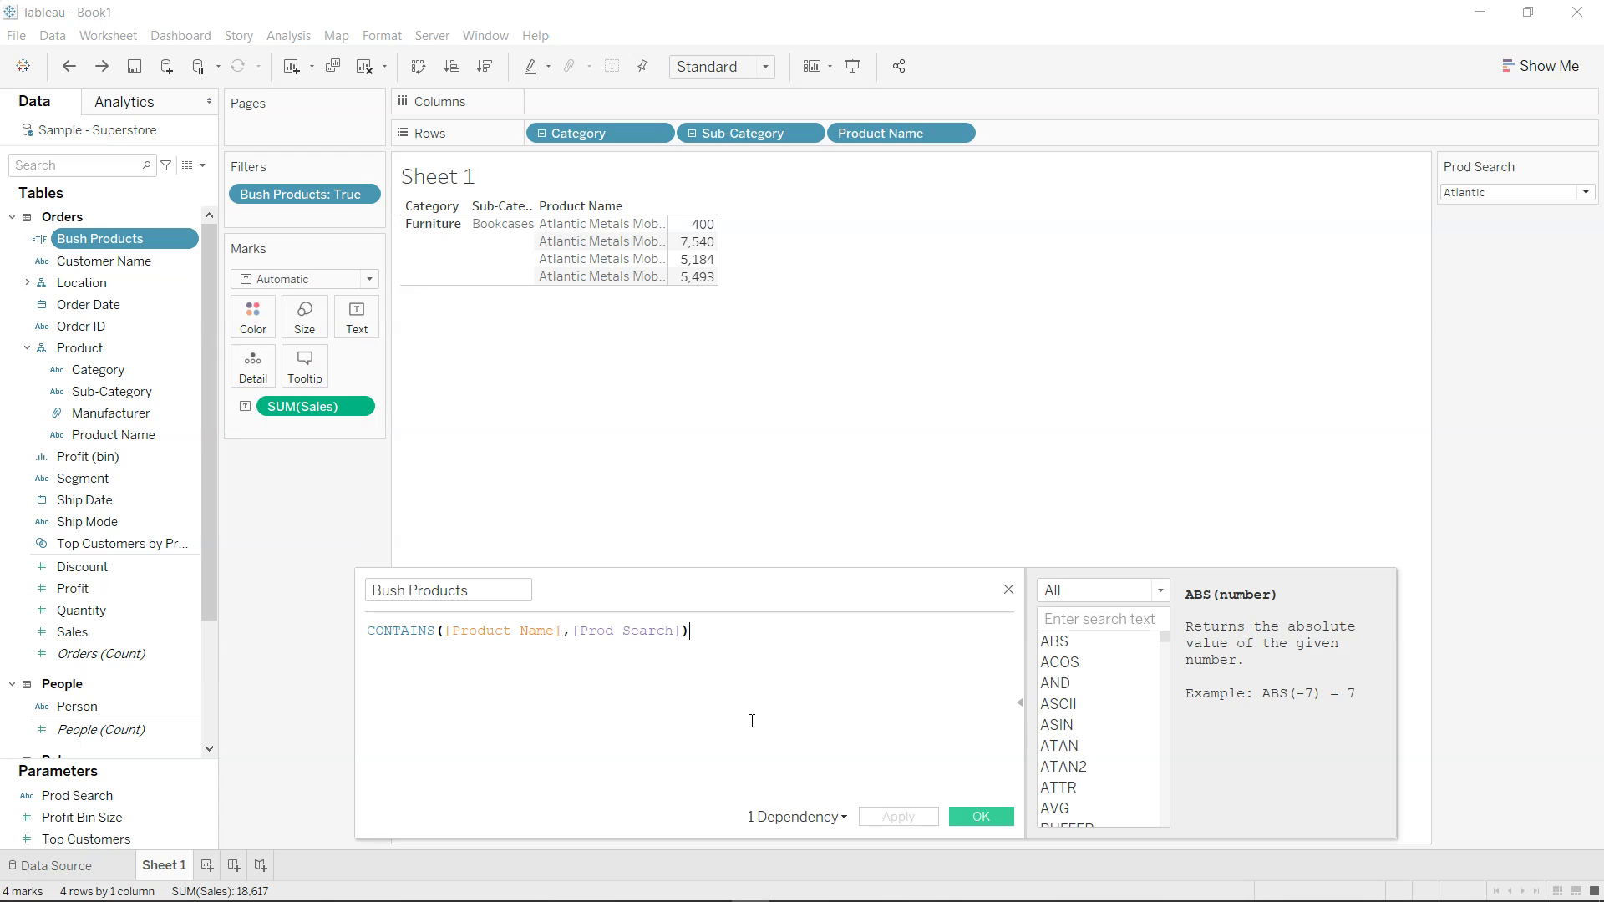
pyautogui.moveTo(575, 631); pyautogui.dragTo(677, 631)
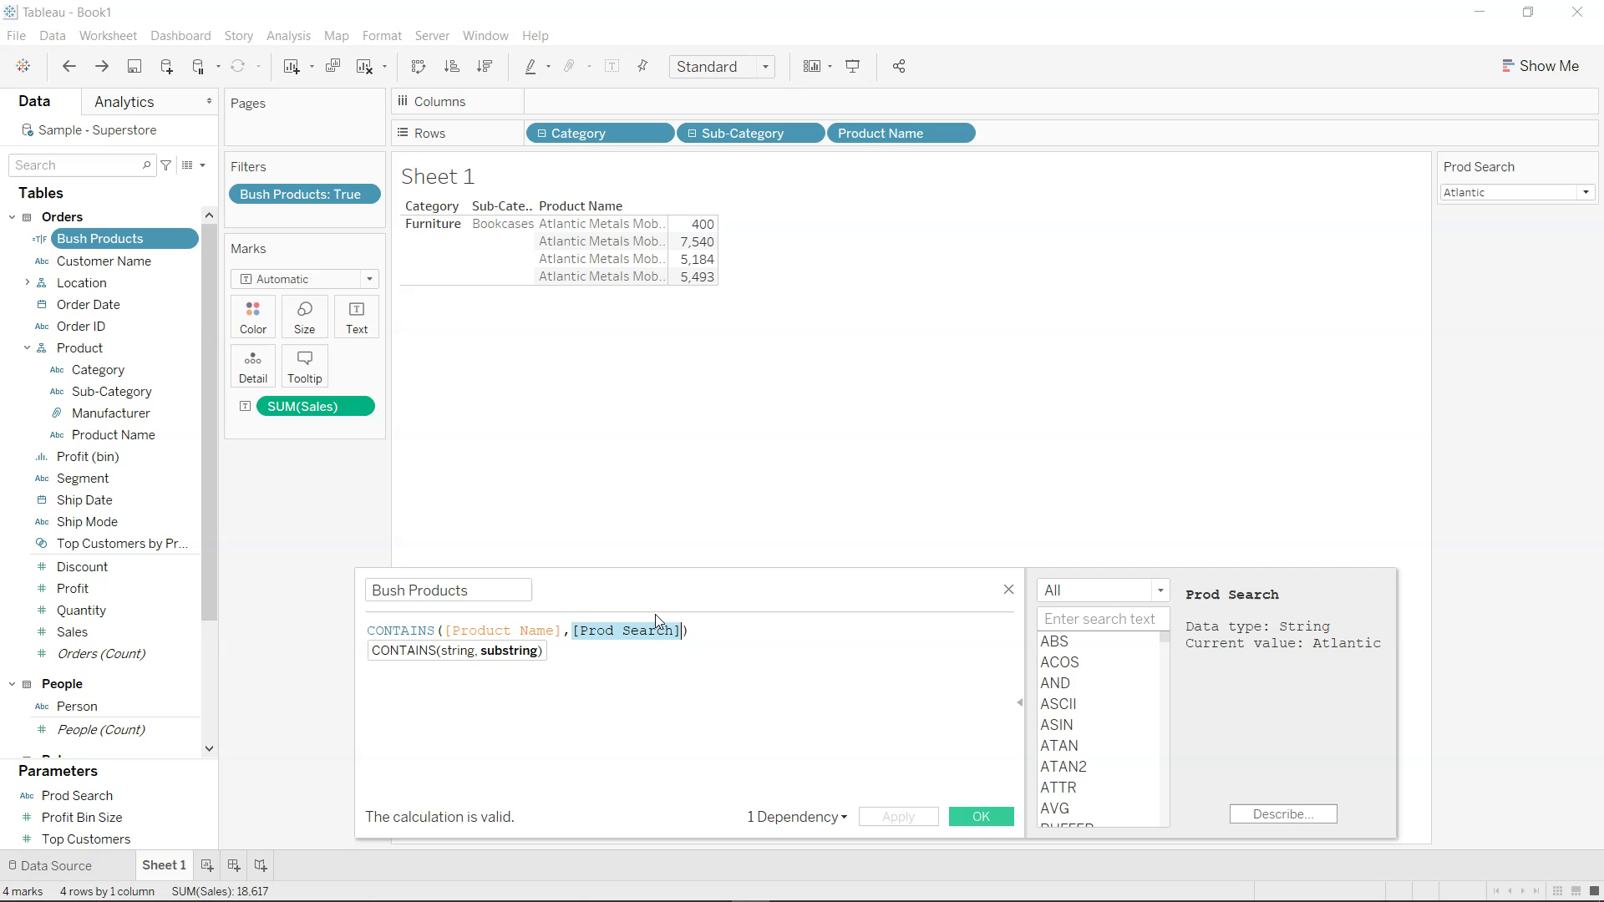
# - Close the calculation editor and choose Hon from the Prod Search dropdown to list Hon products
pyautogui.click(1008, 591)
pyautogui.click(1477, 192)
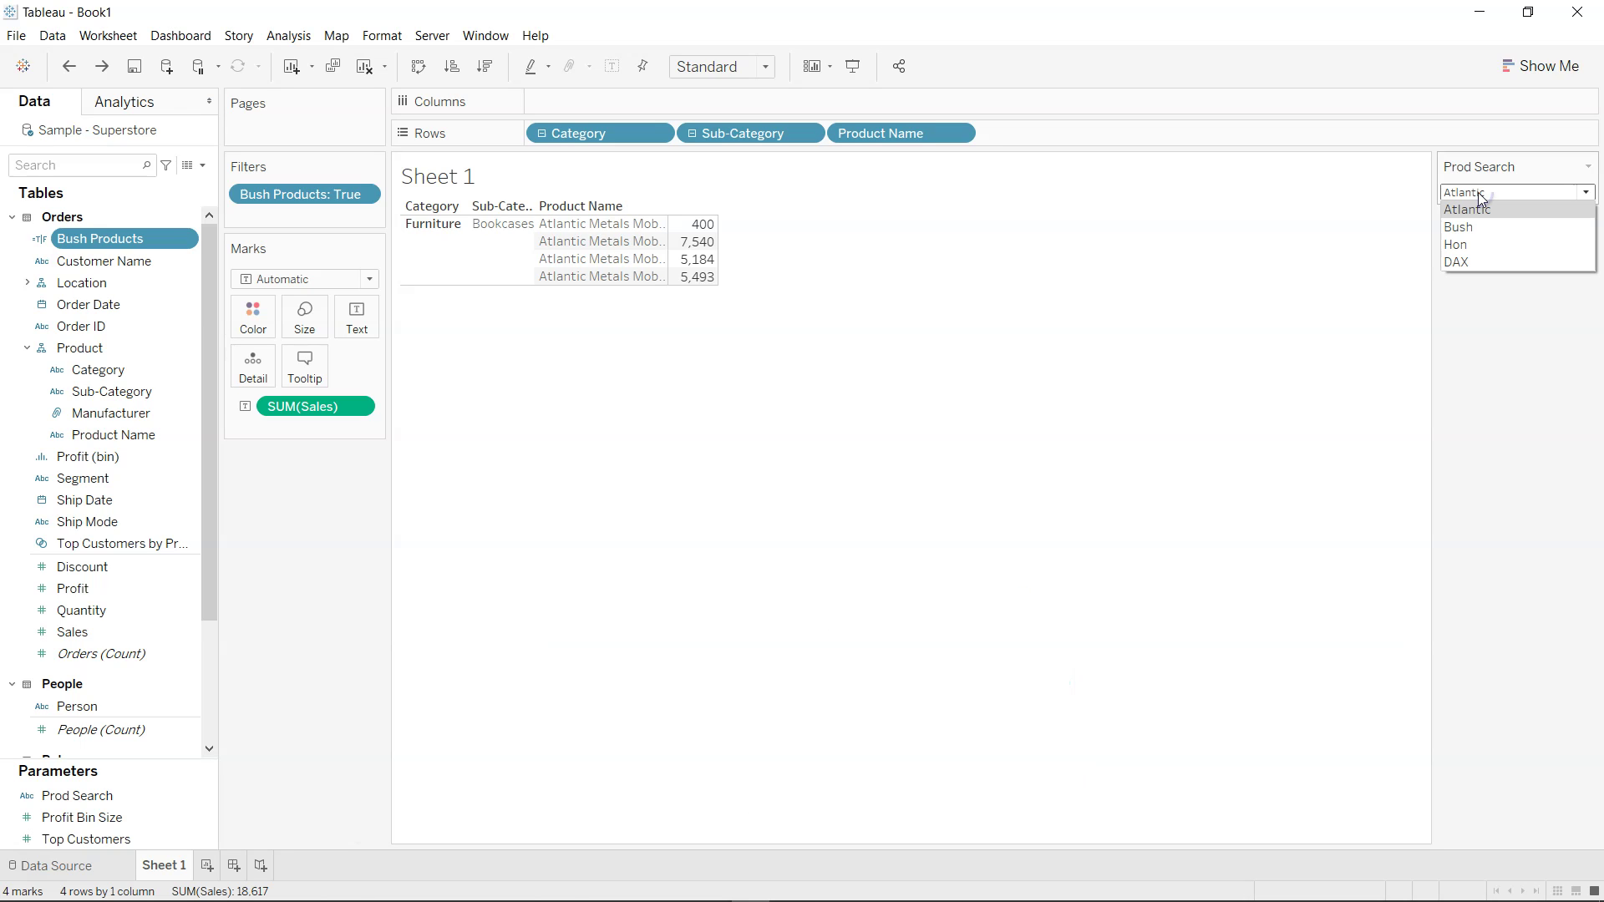
pyautogui.click(1485, 245)
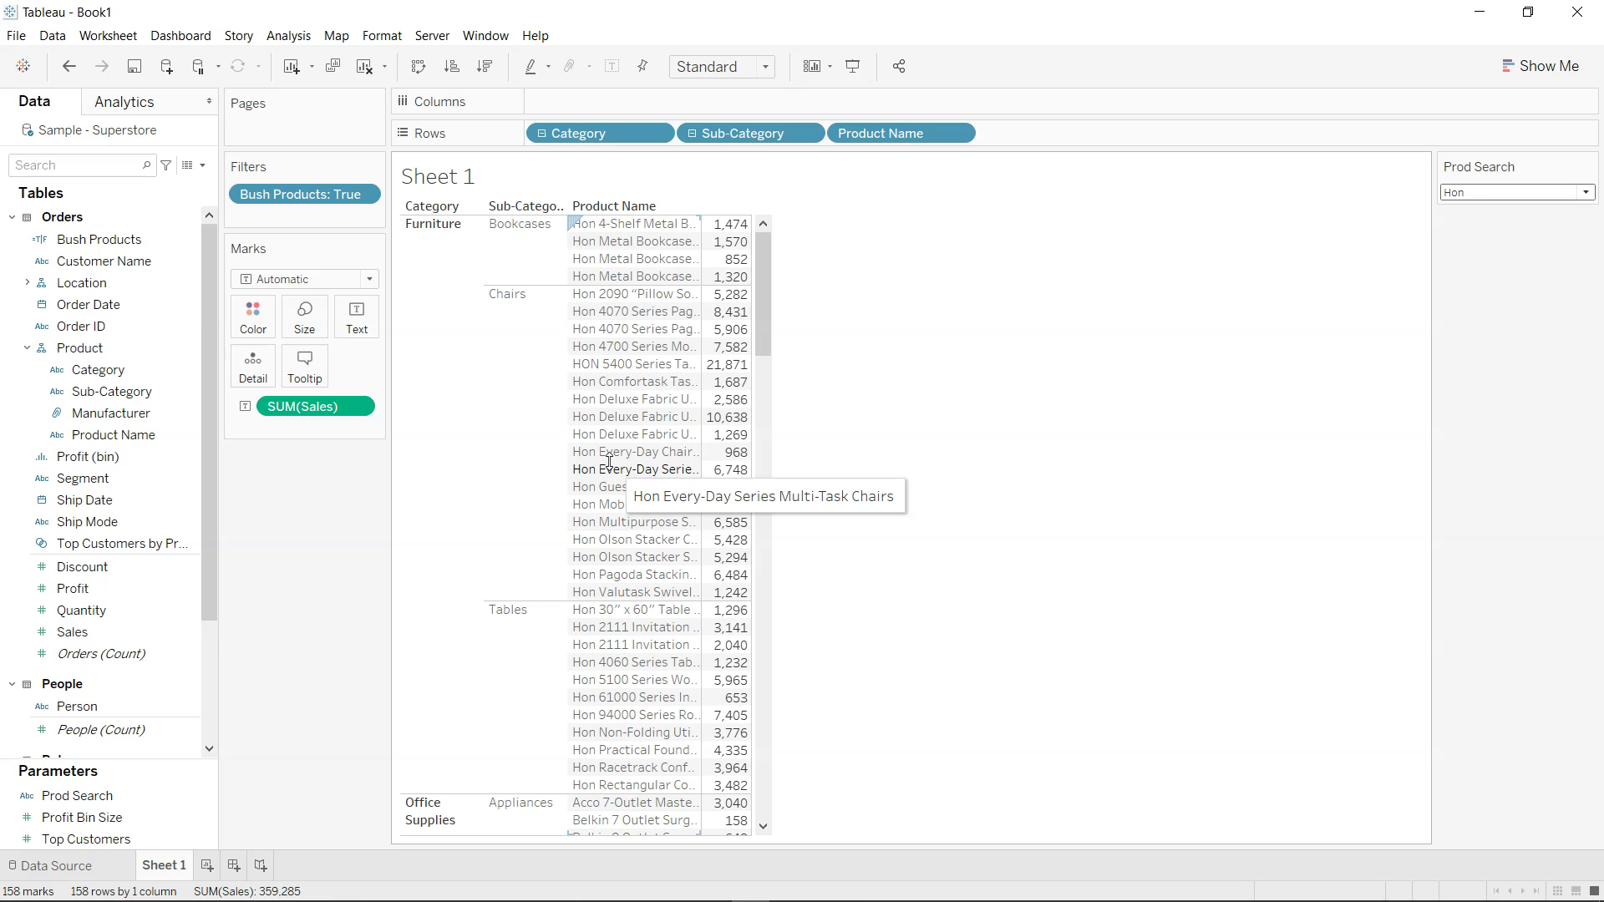
# - Change Prod Search's allowable values to All, keeping Hon as its current value
pyautogui.click(206, 800)
pyautogui.click(321, 579)
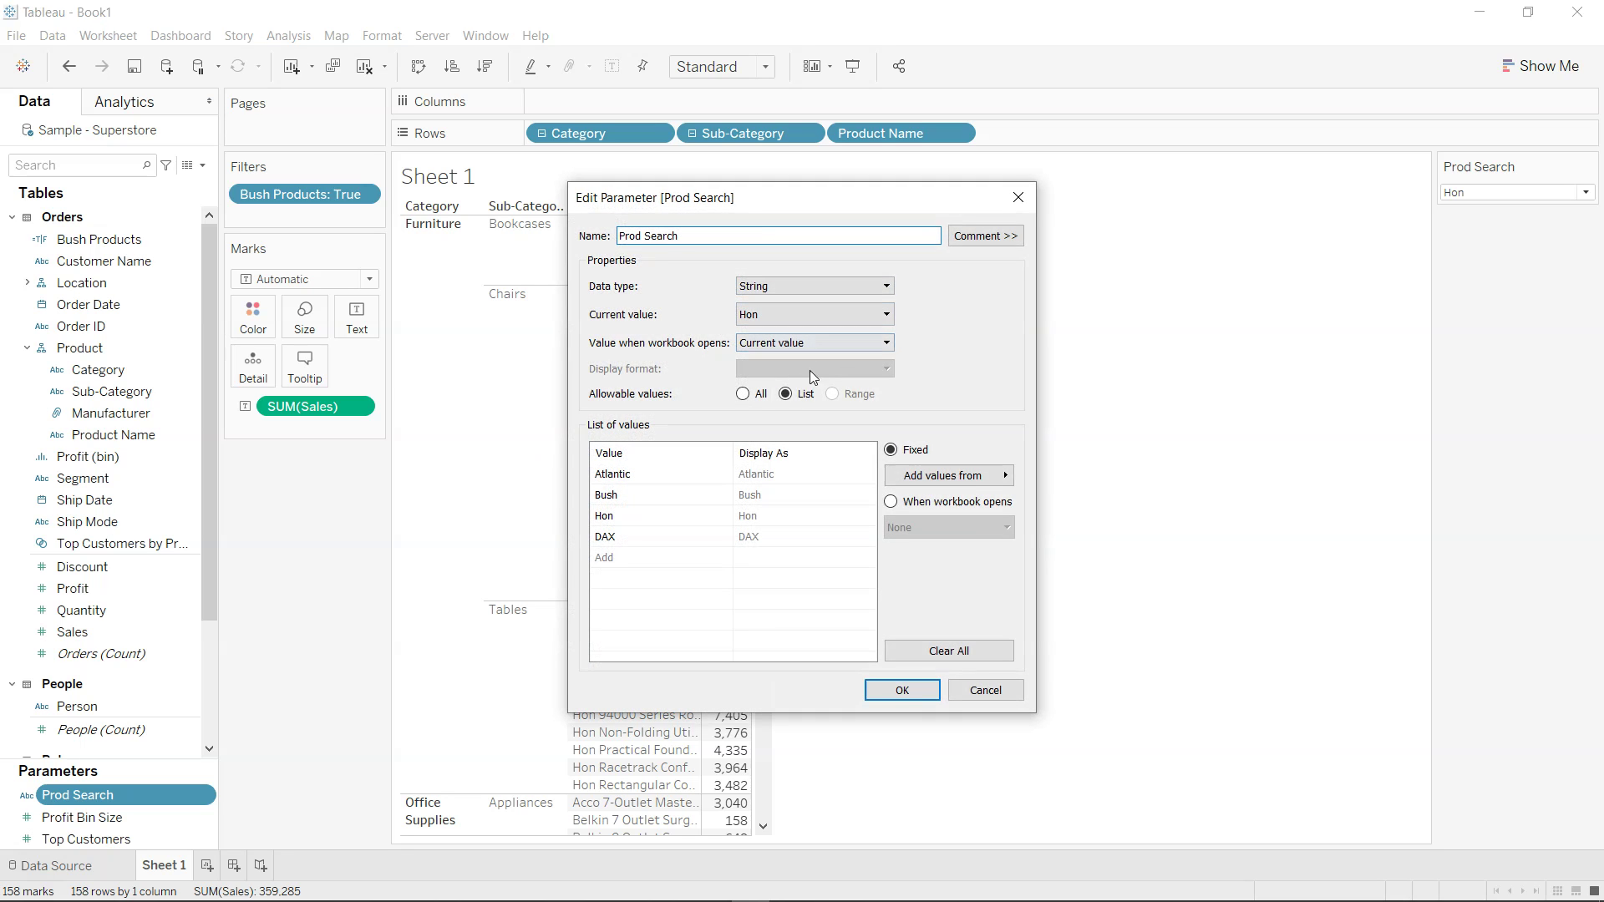
pyautogui.click(743, 393)
pyautogui.click(706, 317)
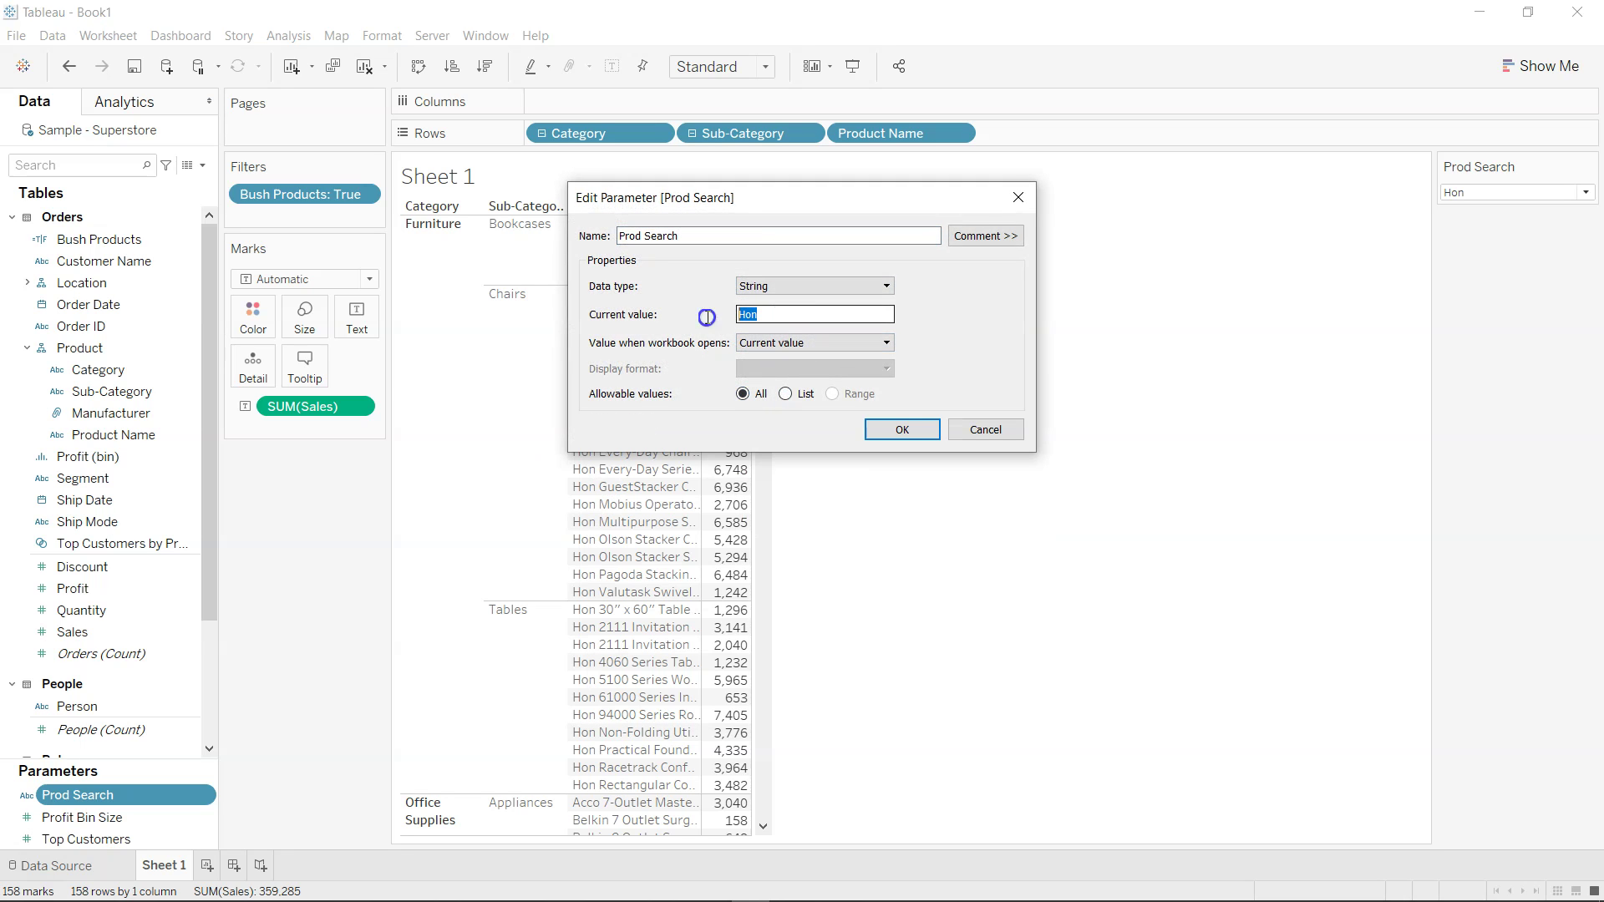
pyautogui.click(911, 441)
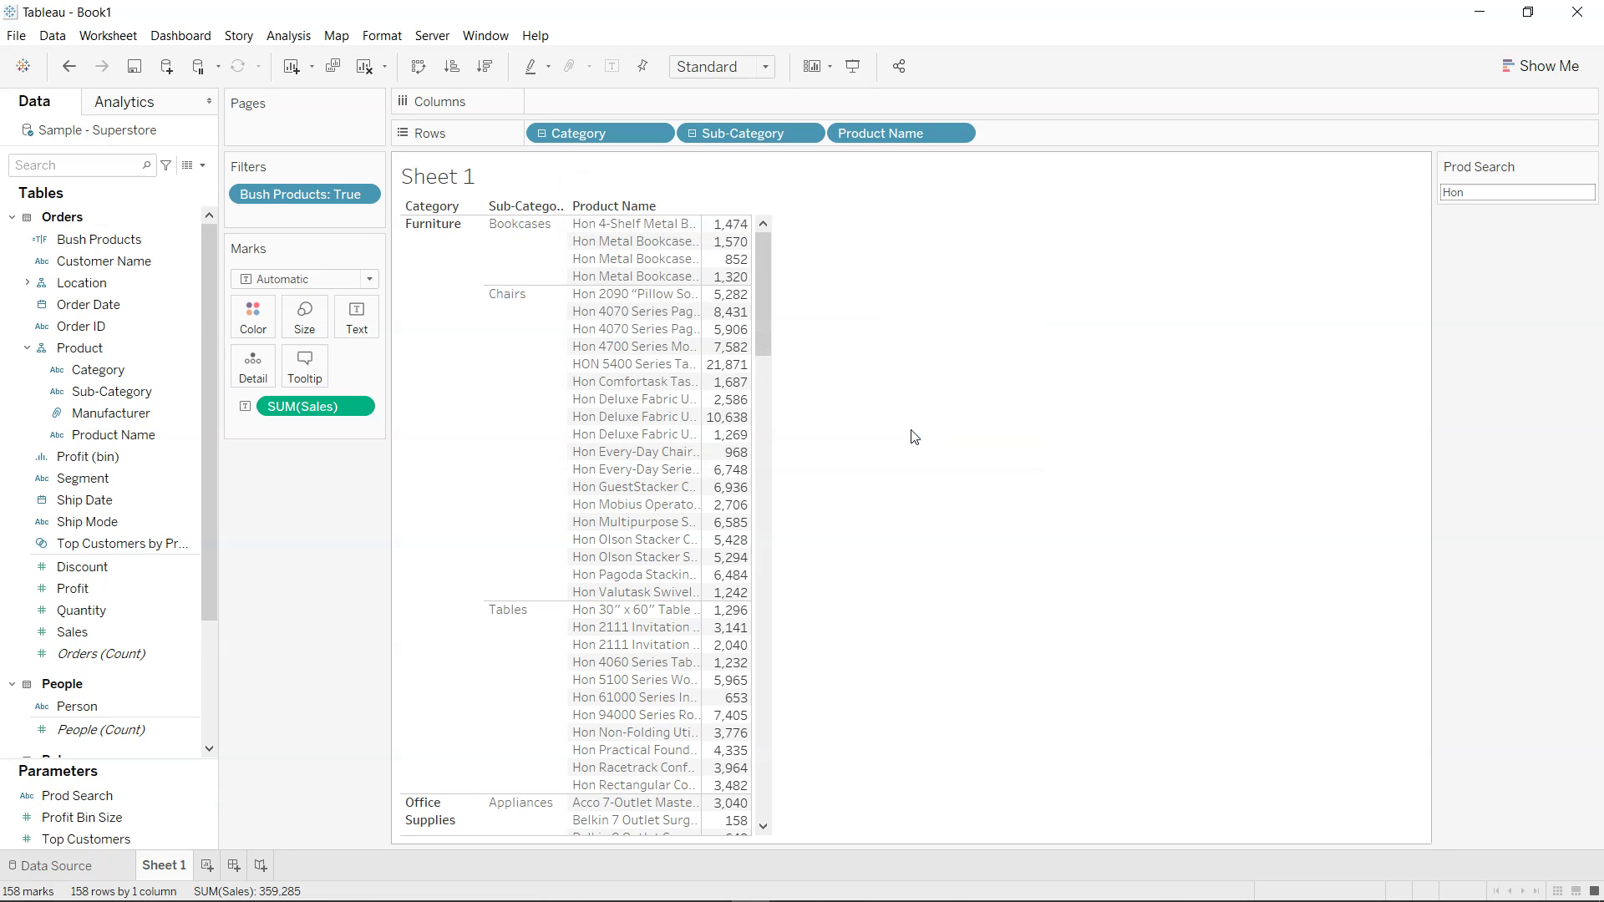
# - Edit Bush Products to add OR CONTAINS([Category],[Prod Search]) to the formula
pyautogui.rightClick(191, 240)
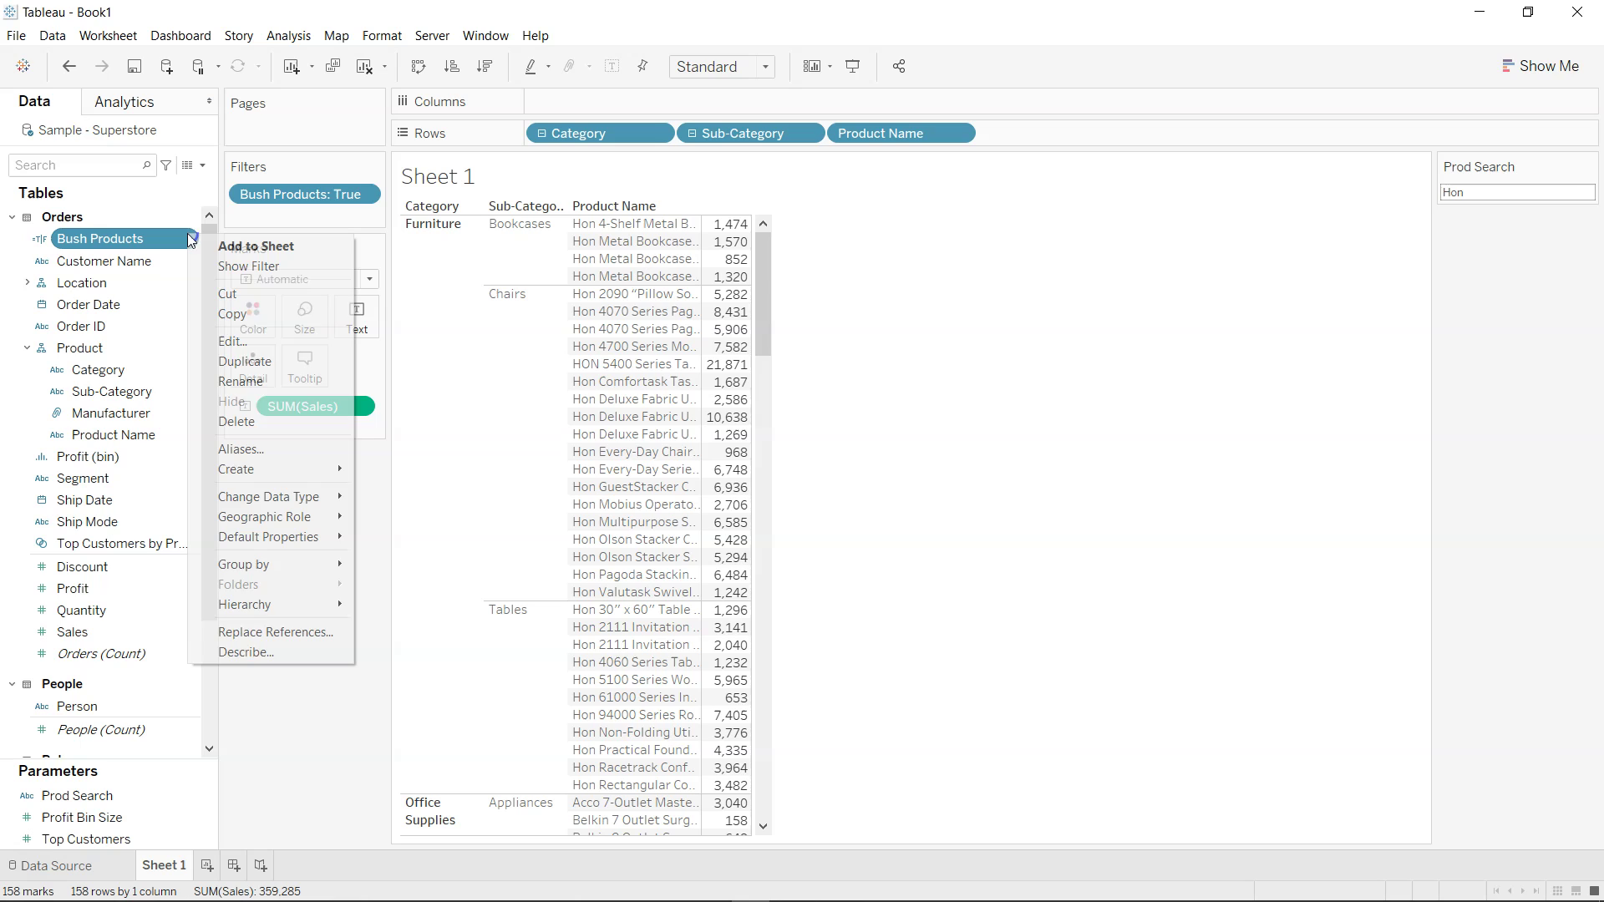
pyautogui.click(239, 342)
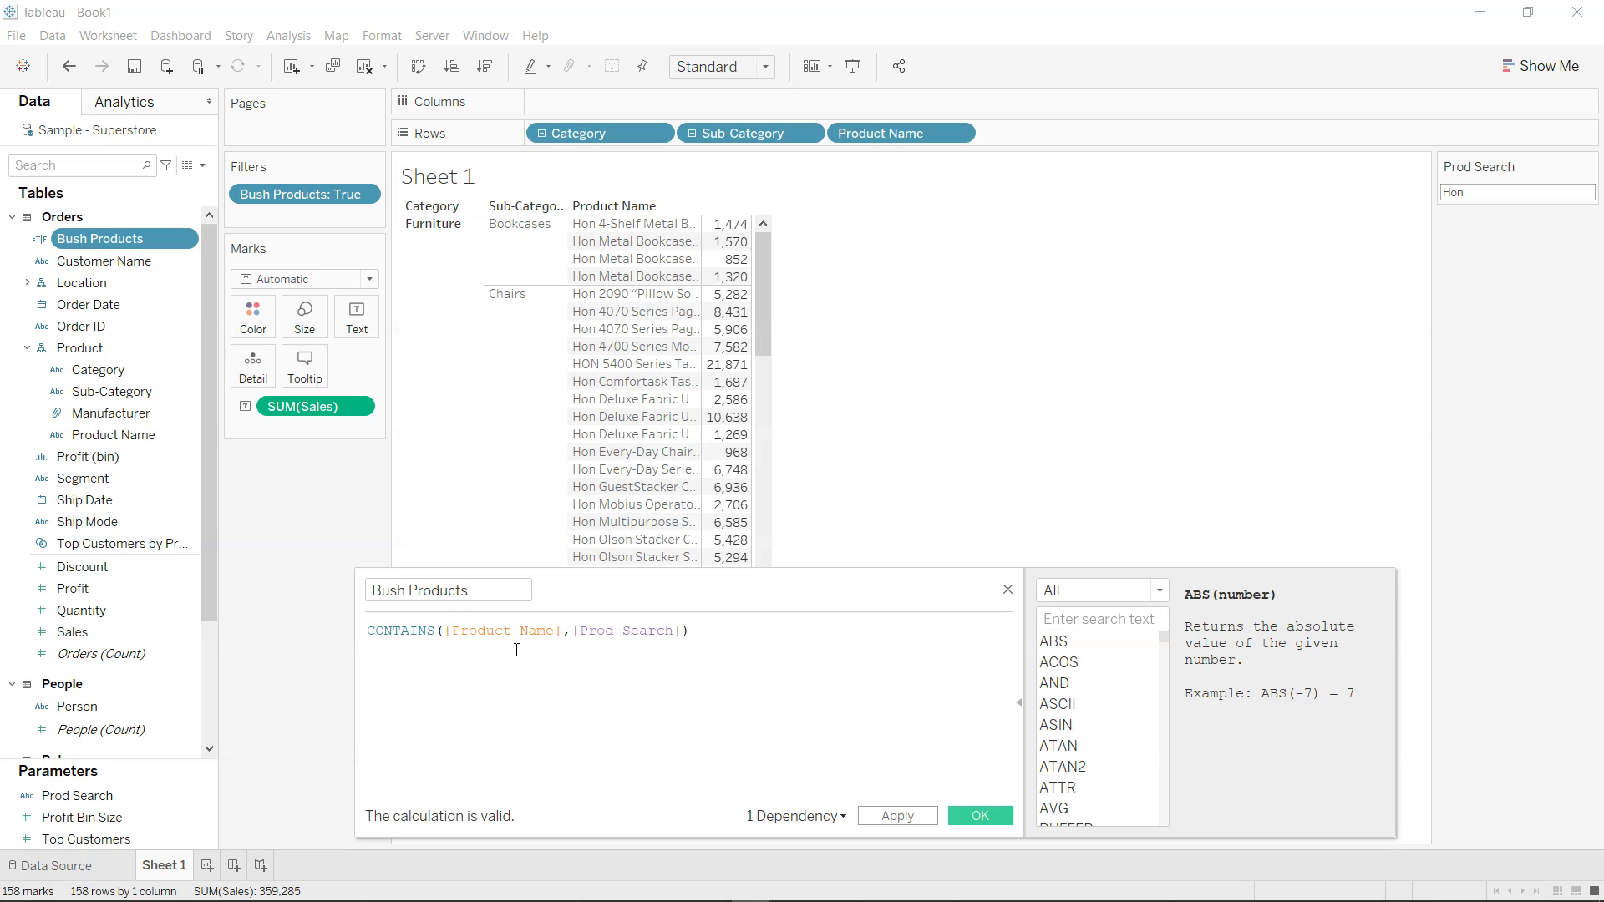
pyautogui.hotkey('ctrl', 'a')
pyautogui.hotkey('ctrl', 'c')
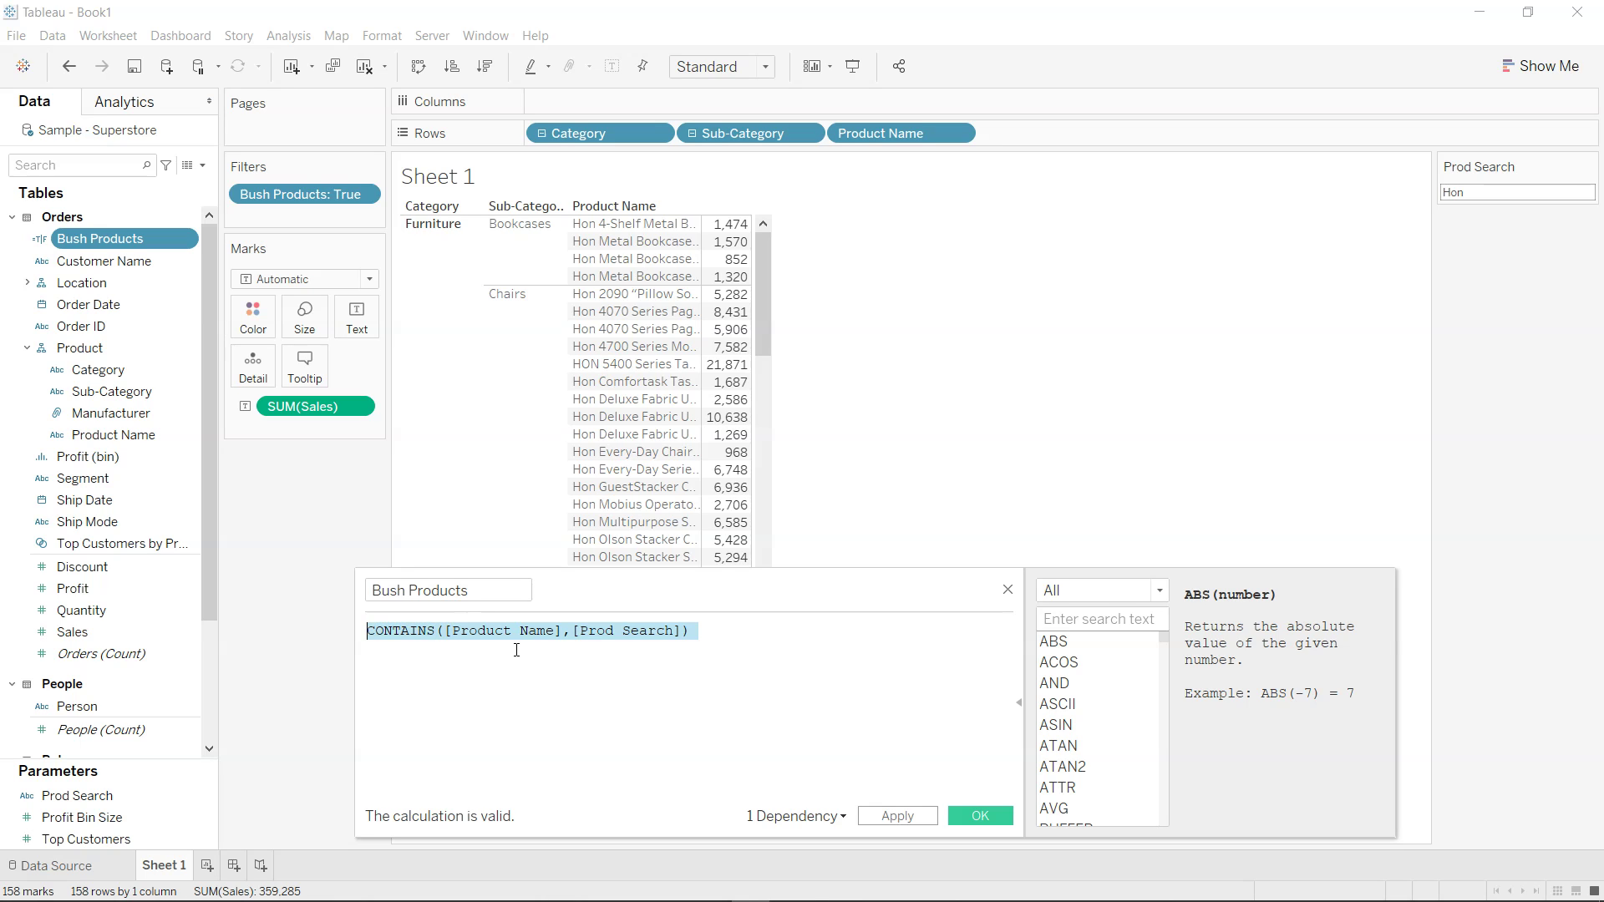
pyautogui.click(516, 650)
pyautogui.write('Or')
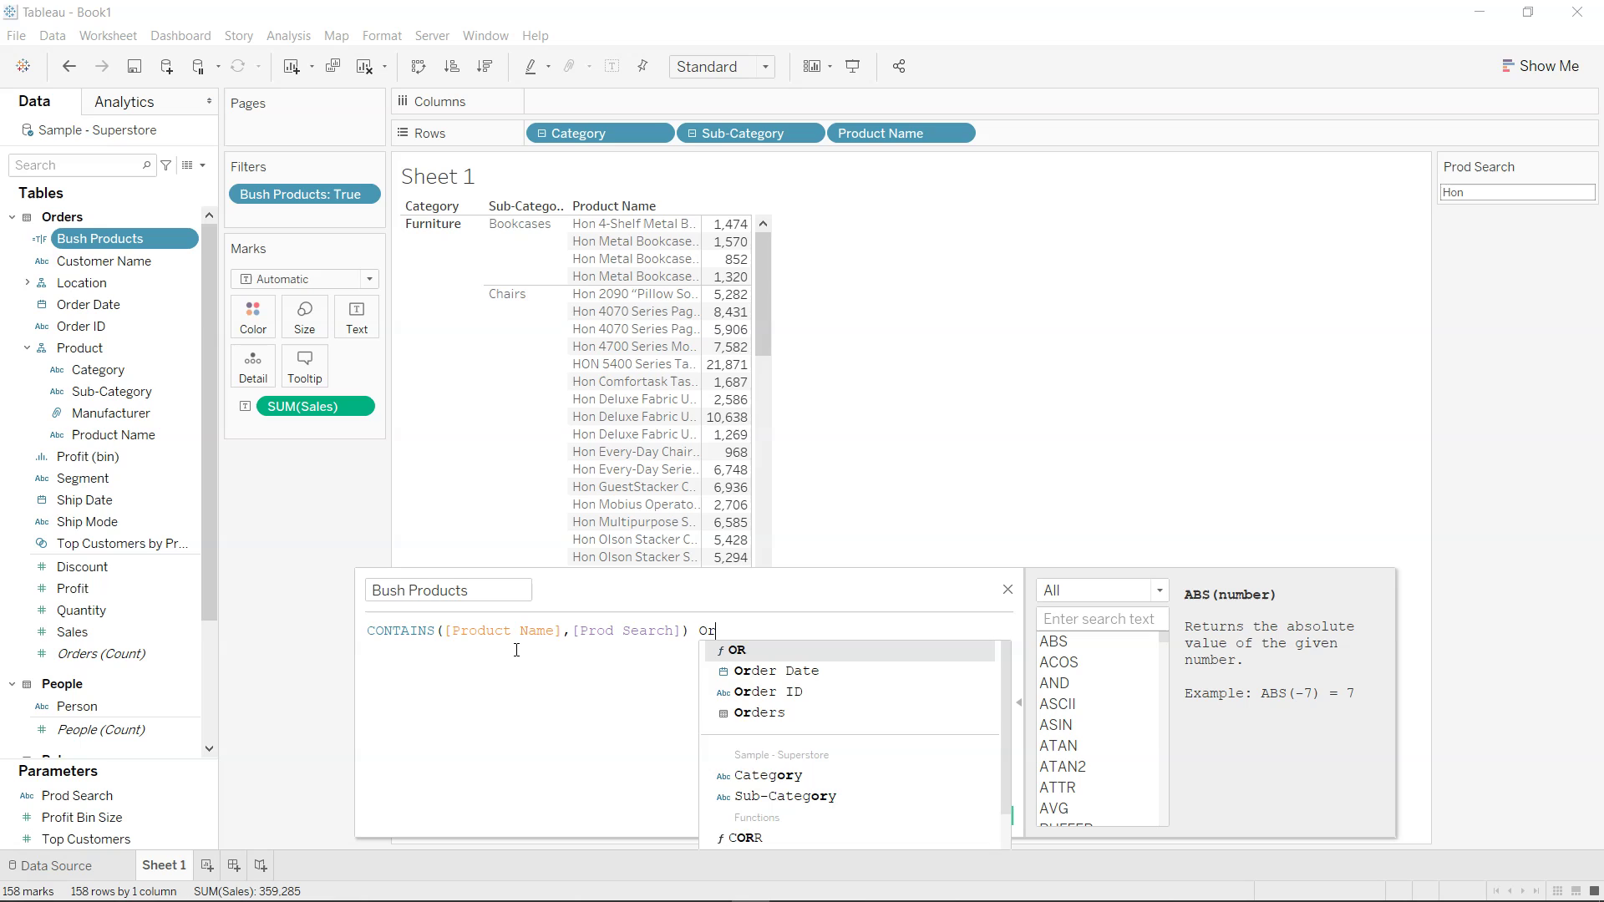
pyautogui.hotkey('ctrl', 'v')
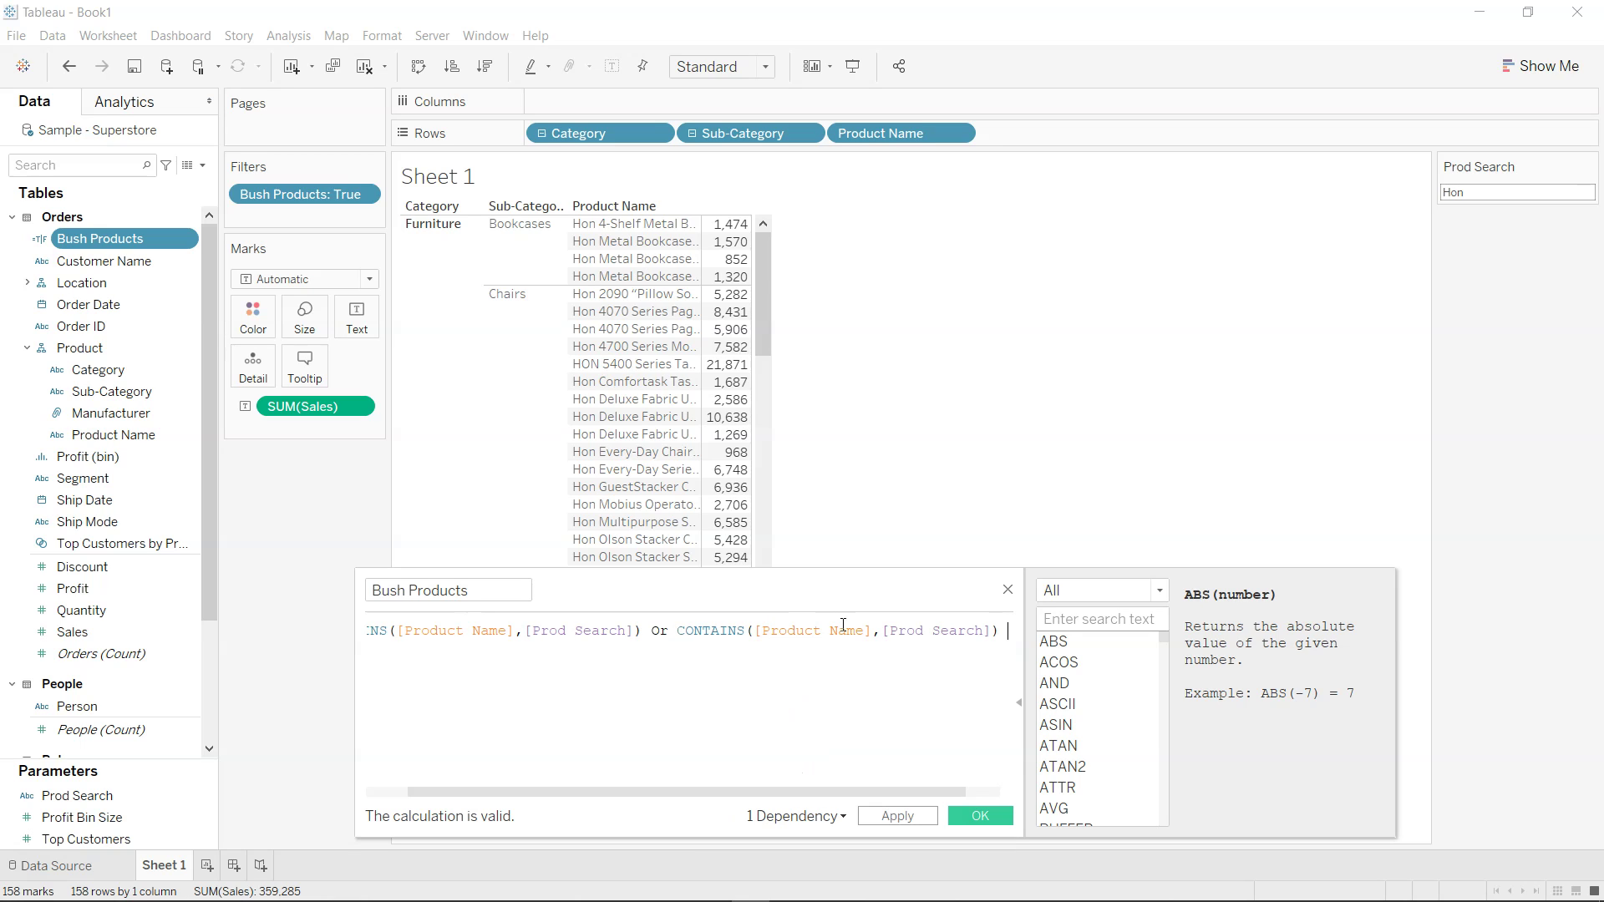
pyautogui.moveTo(871, 632); pyautogui.dragTo(757, 635)
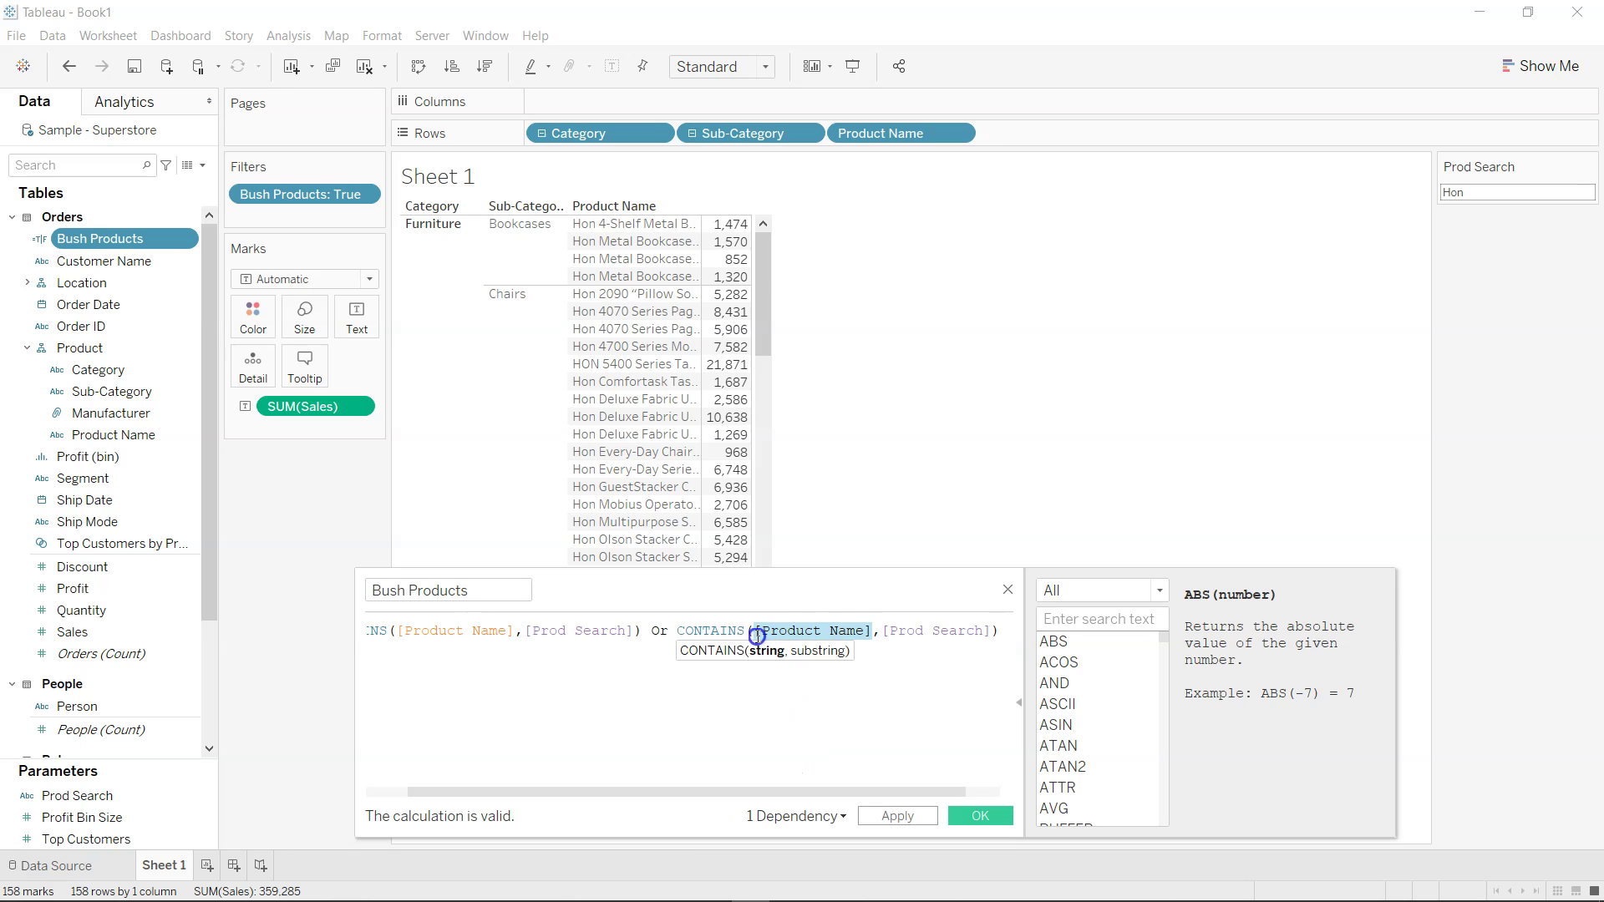
pyautogui.write('cae')
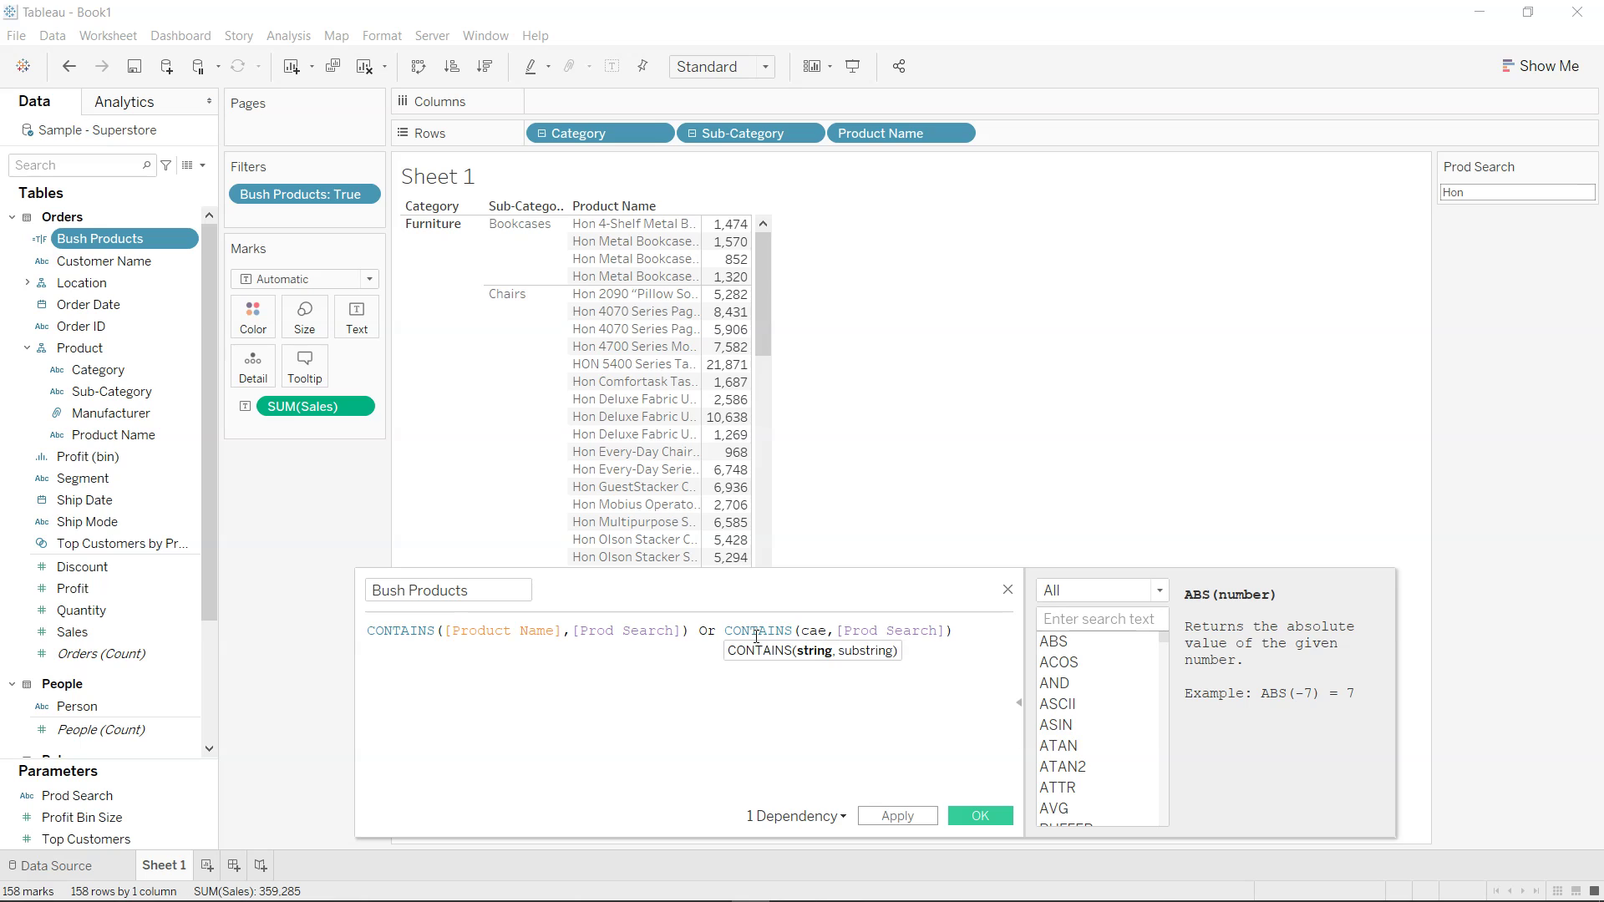
pyautogui.press('BackSpace')
pyautogui.write('t')
pyautogui.press('Return')
# - Append a third condition, OR CONTAINS([Sub-Category],[Prod Search]), to the formula
pyautogui.press('End')
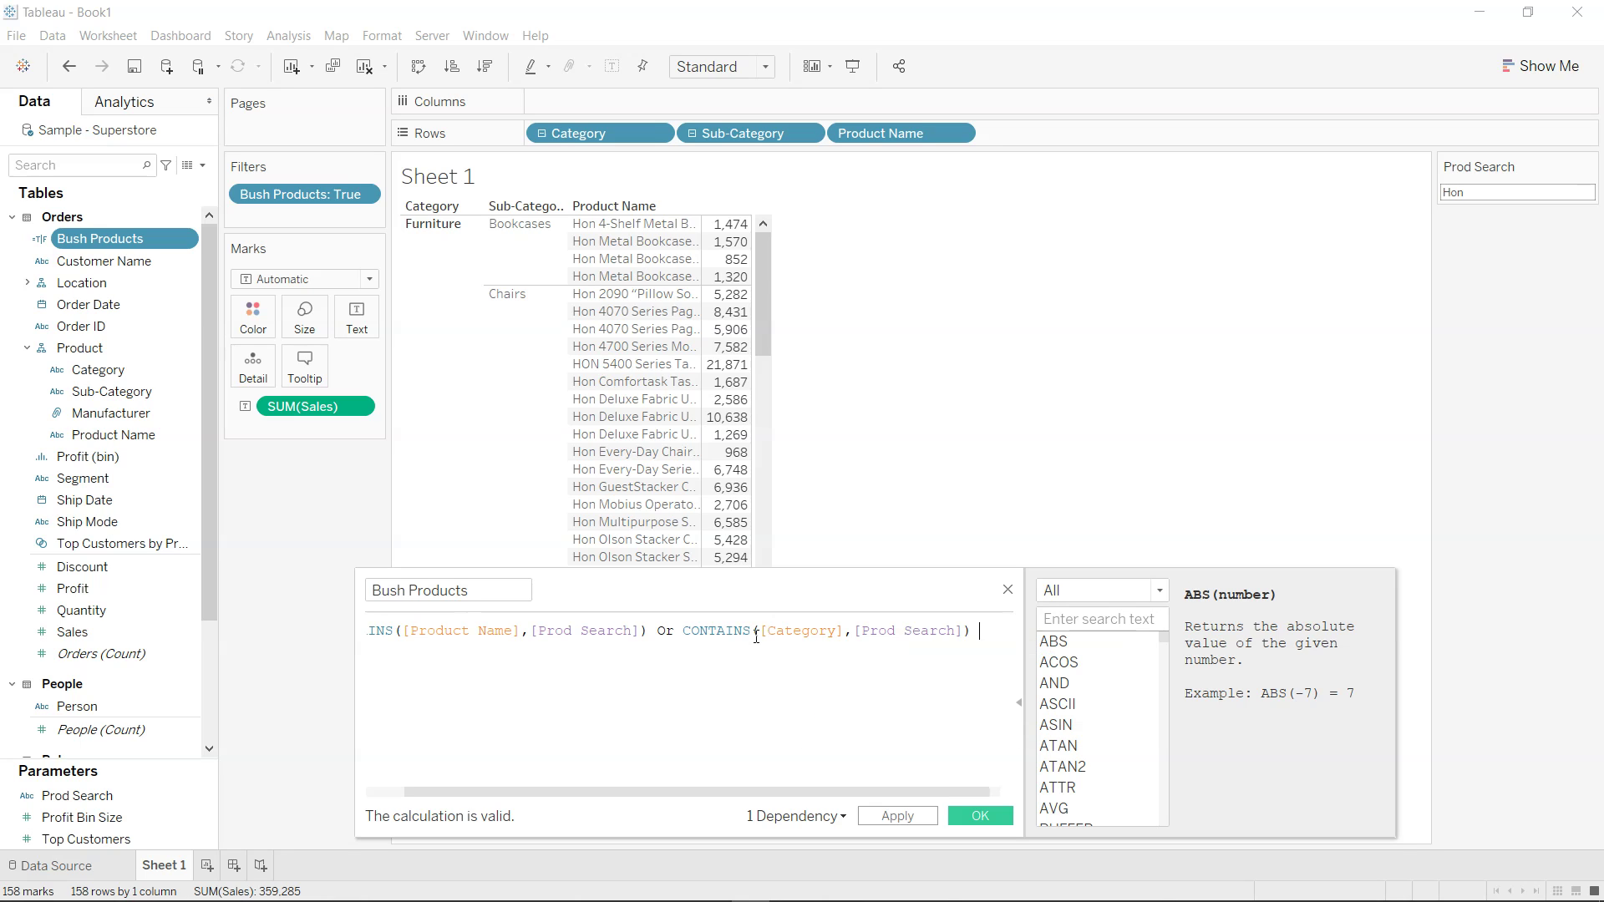
pyautogui.write('OR')
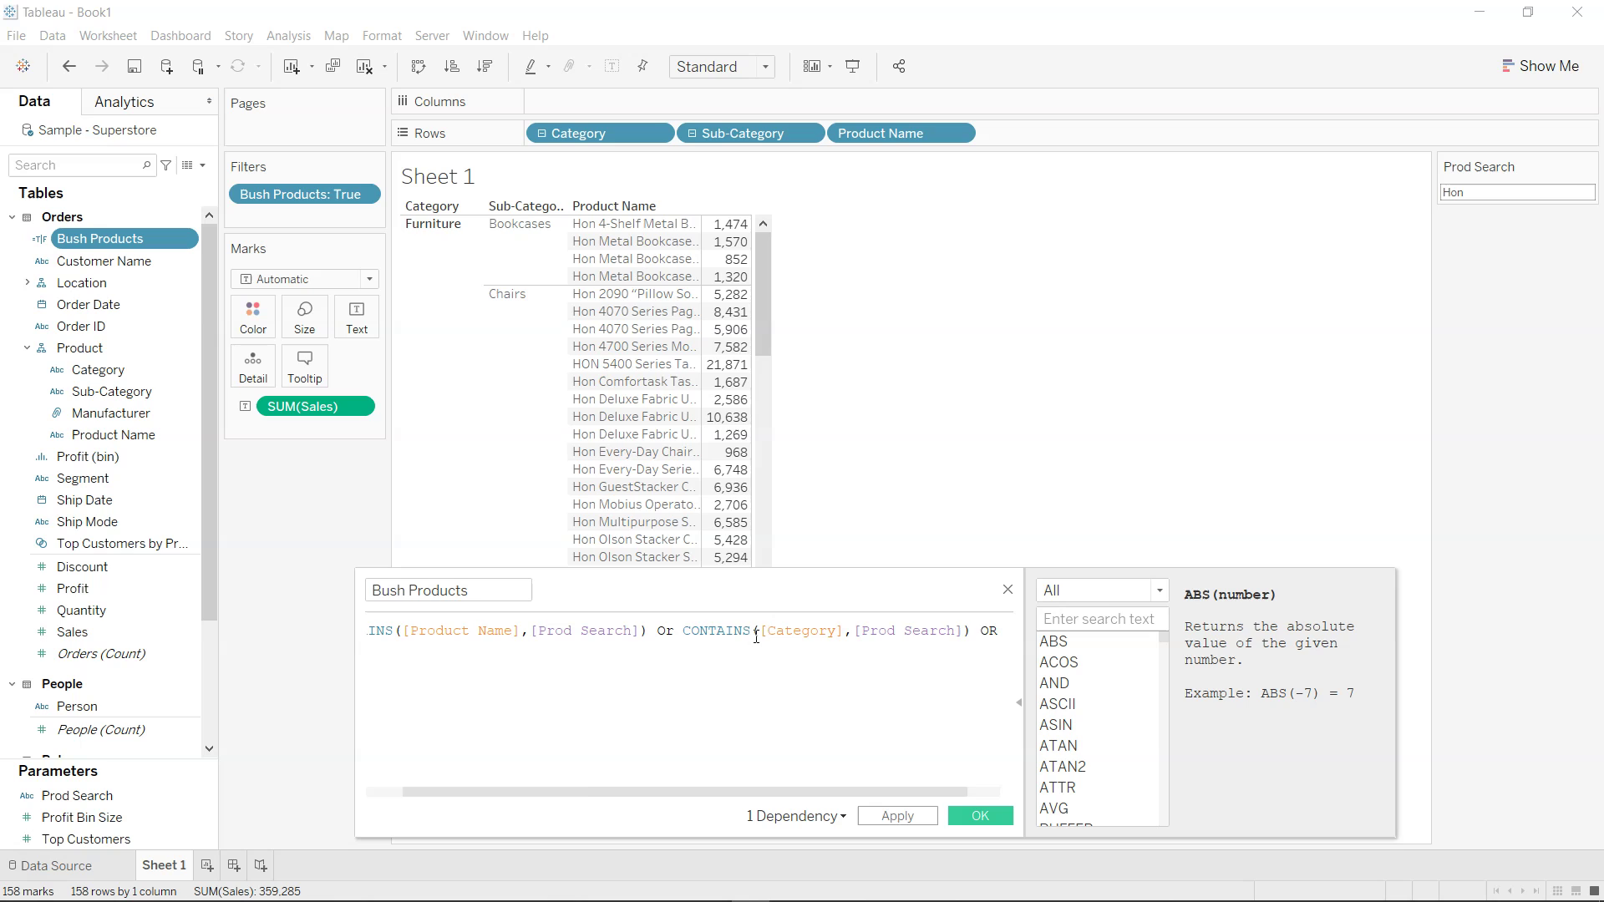
pyautogui.hotkey('ctrl', 'v')
pyautogui.press('Left')
pyautogui.press('Left')
pyautogui.press('Left')
pyautogui.press('Left')
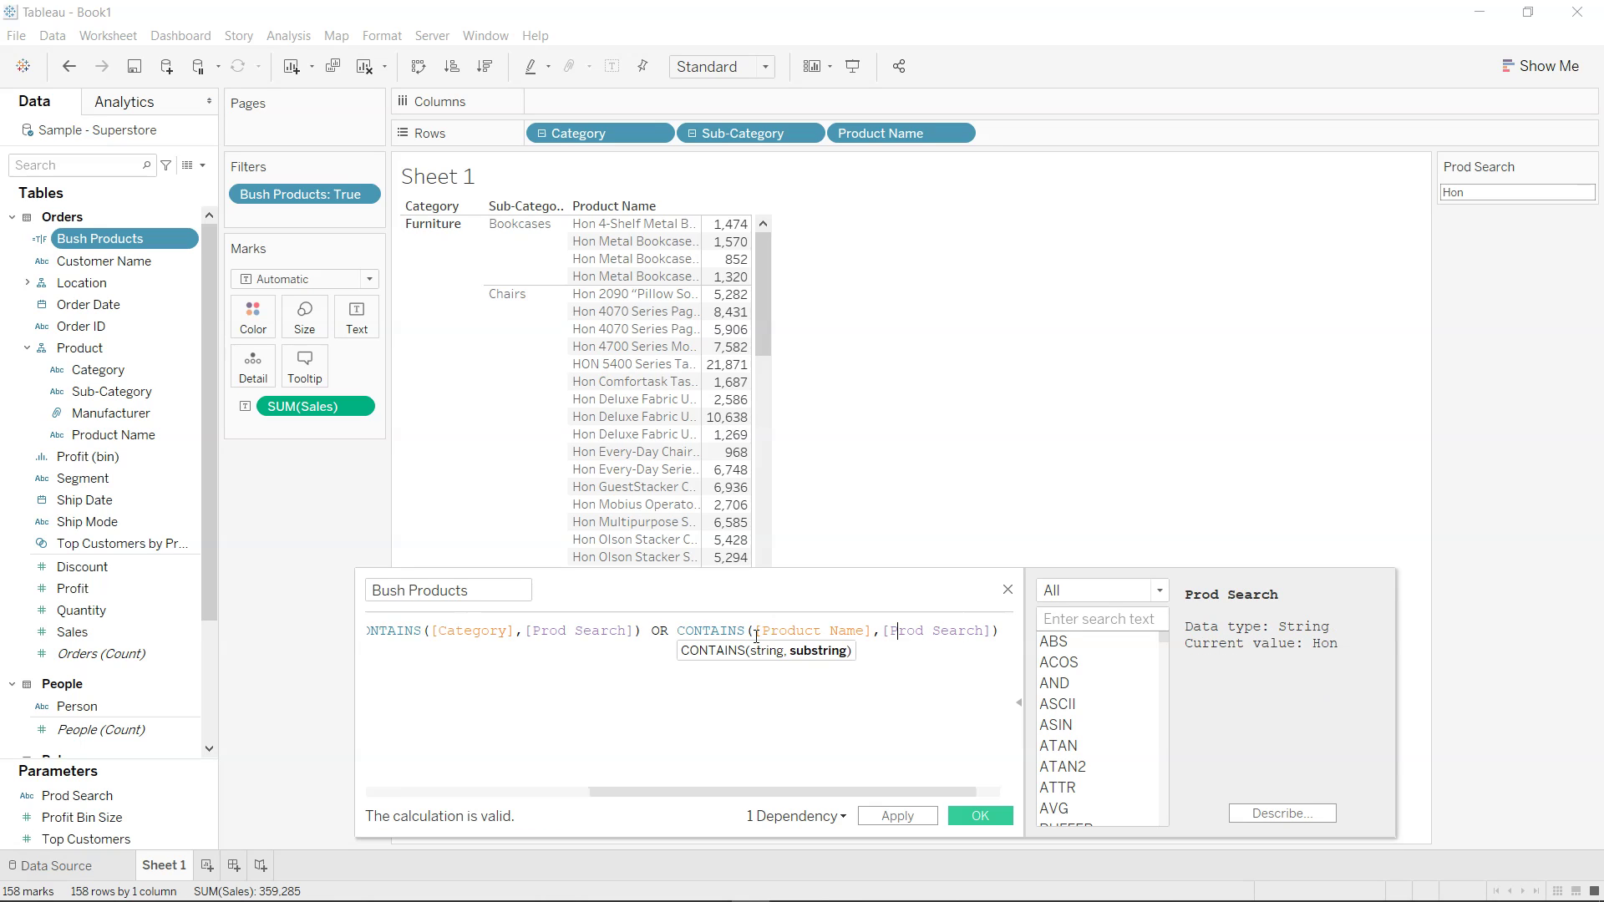
pyautogui.press('Left')
pyautogui.press('Left')
pyautogui.hotkey('shift', 'Left')
pyautogui.hotkey('shift', 'Left')
pyautogui.hotkey('shift', 'Left')
pyautogui.hotkey('shift', 'Left')
pyautogui.hotkey('shift', 'Left')
pyautogui.hotkey('shift', 'Left')
pyautogui.hotkey('shift', 'Left')
pyautogui.hotkey('shift', 'Left')
pyautogui.hotkey('shift', 'Left')
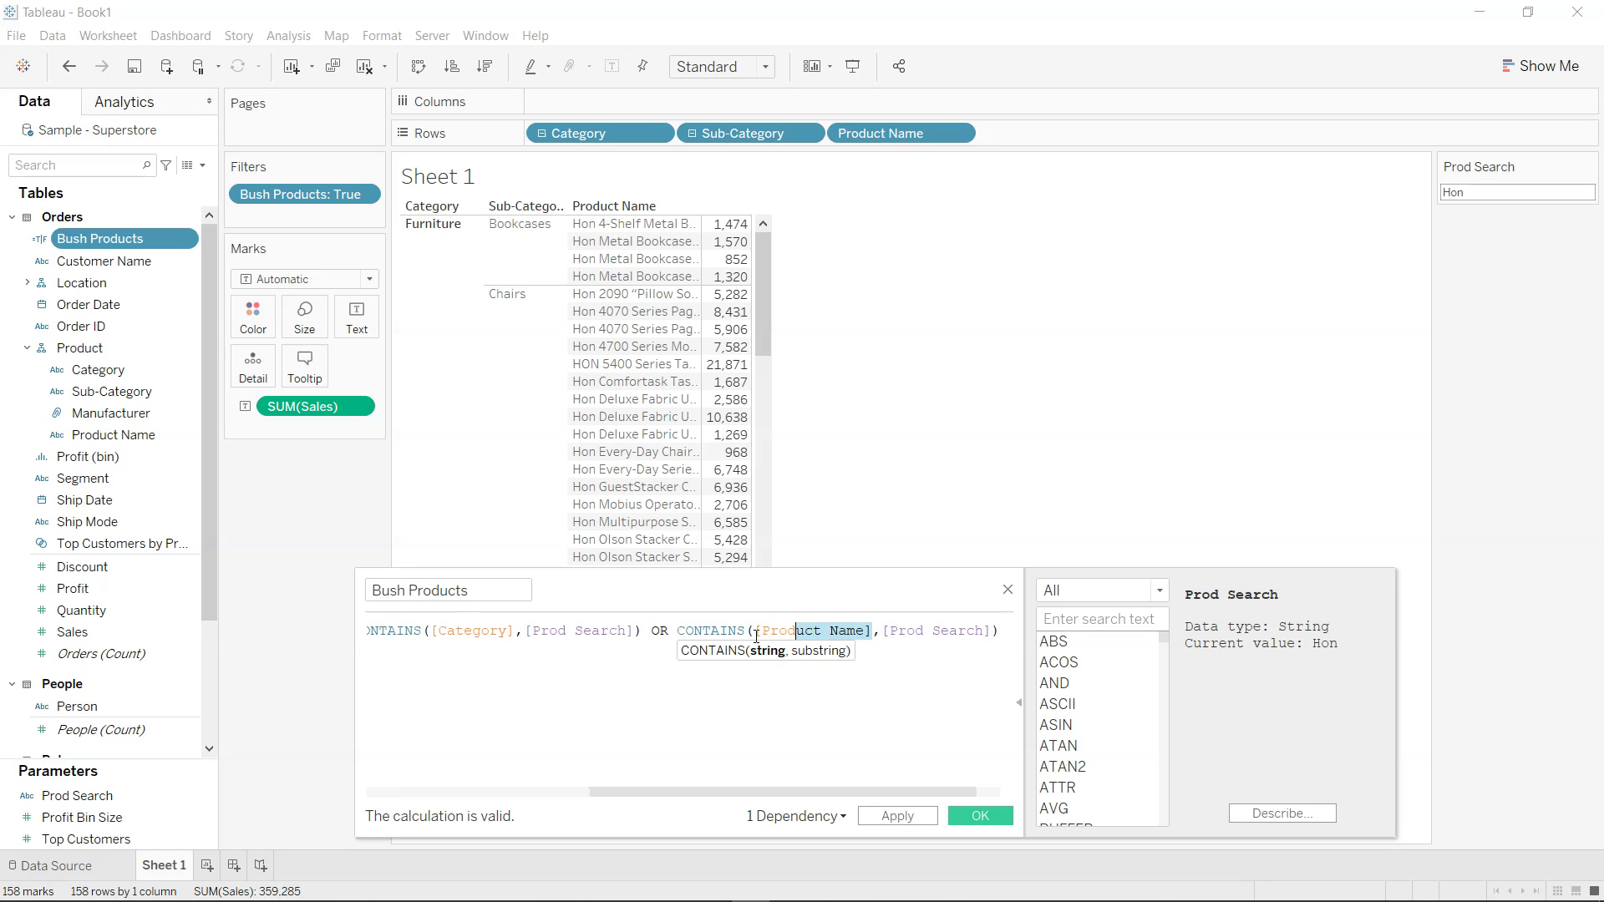
pyautogui.hotkey('shift', 'Left')
pyautogui.hotkey('shift', 'Left')
pyautogui.hotkey('shift', 'Left')
pyautogui.hotkey('shift', 'Left')
pyautogui.hotkey('shift', 'Left')
pyautogui.write('sub')
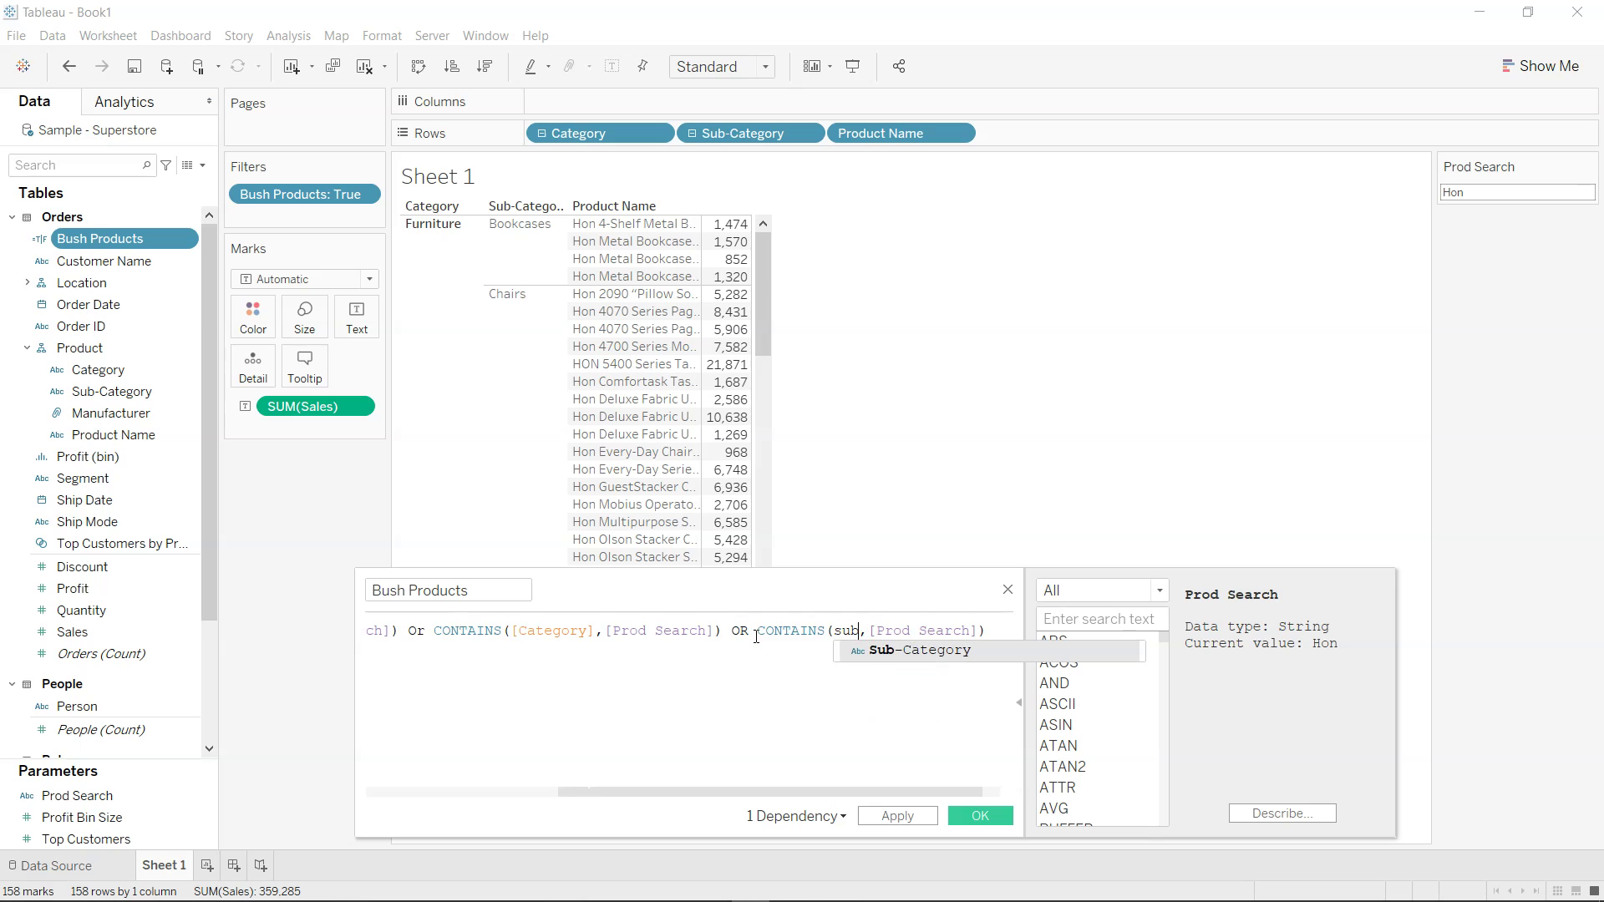
pyautogui.press('Return')
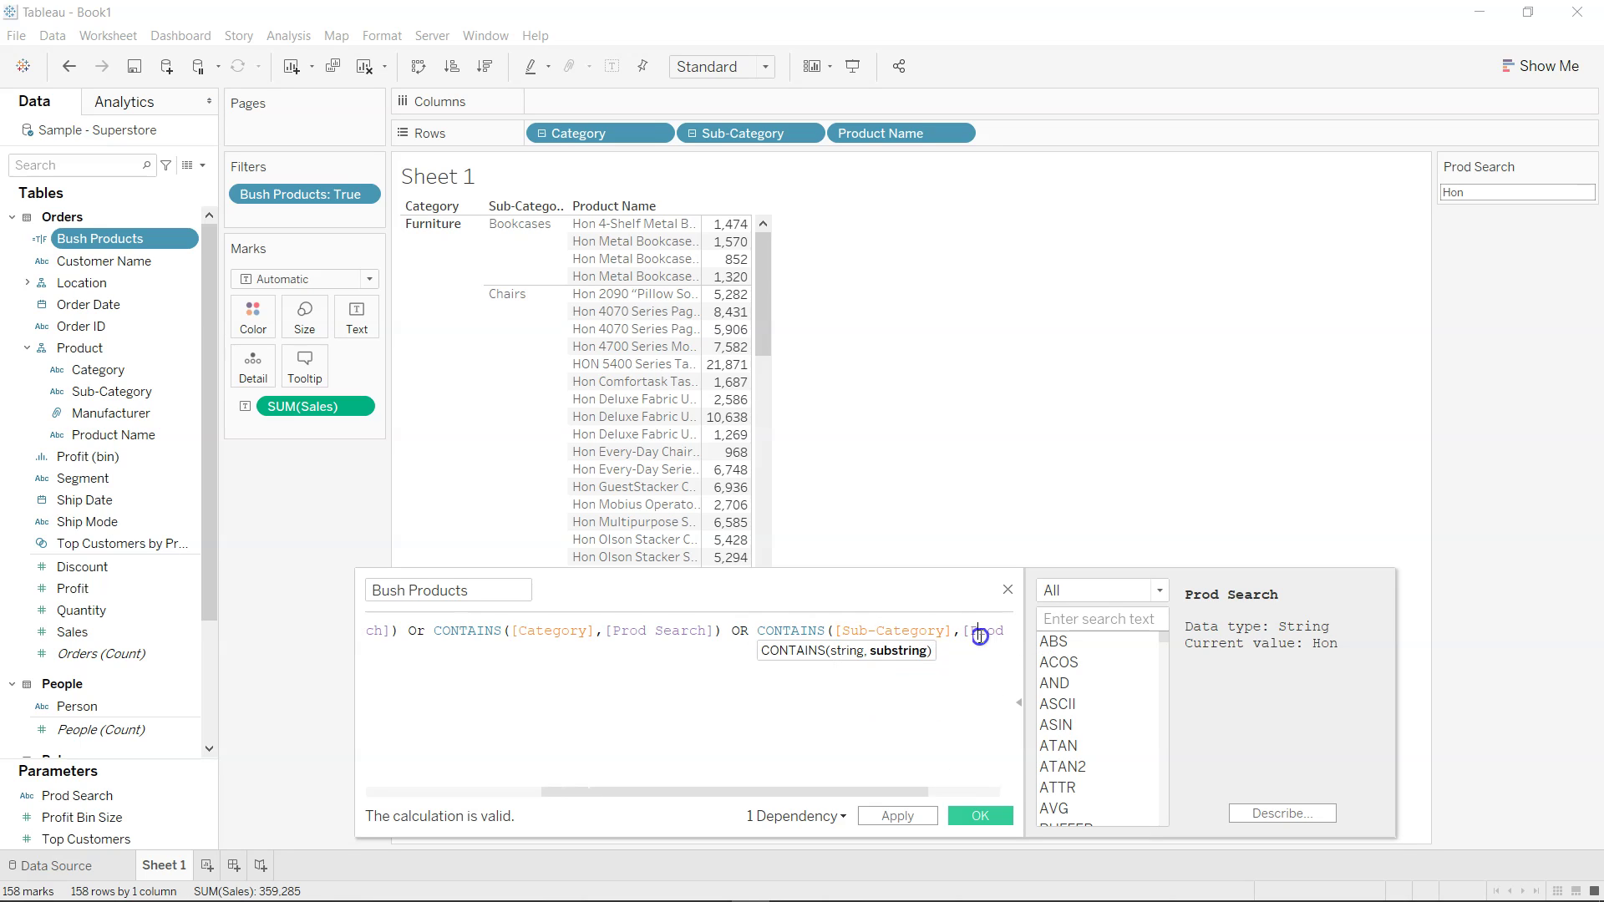
pyautogui.press('End')
pyautogui.hotkey('ctrl', 'z')
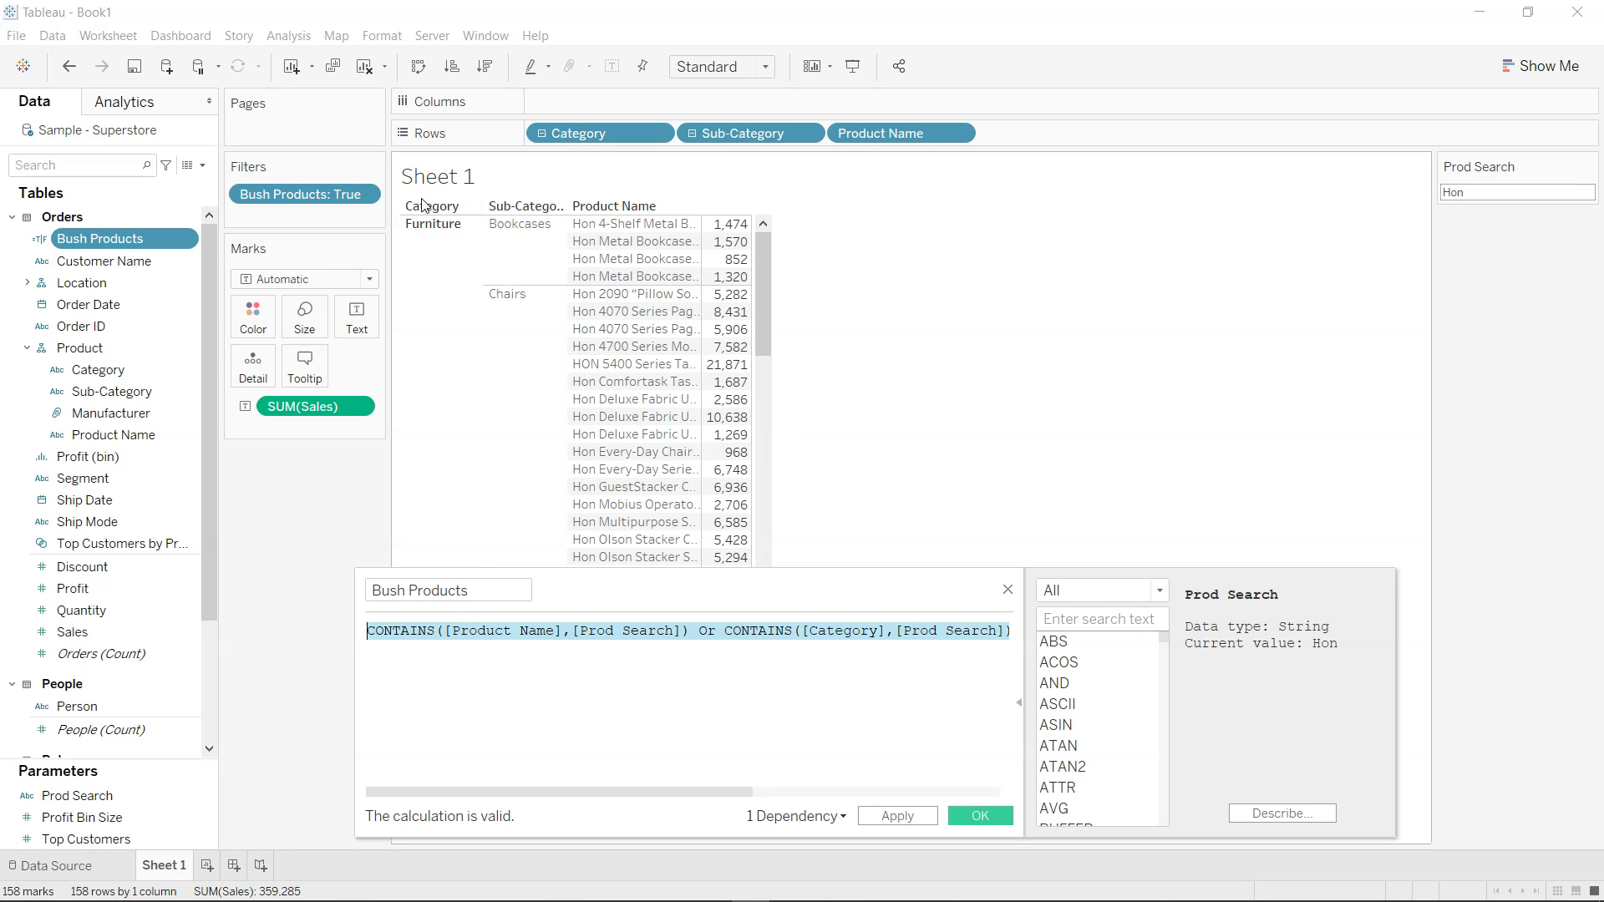
# - Apply the updated Bush Products calculation to the sheet and close the editor
pyautogui.click(906, 818)
pyautogui.click(971, 816)
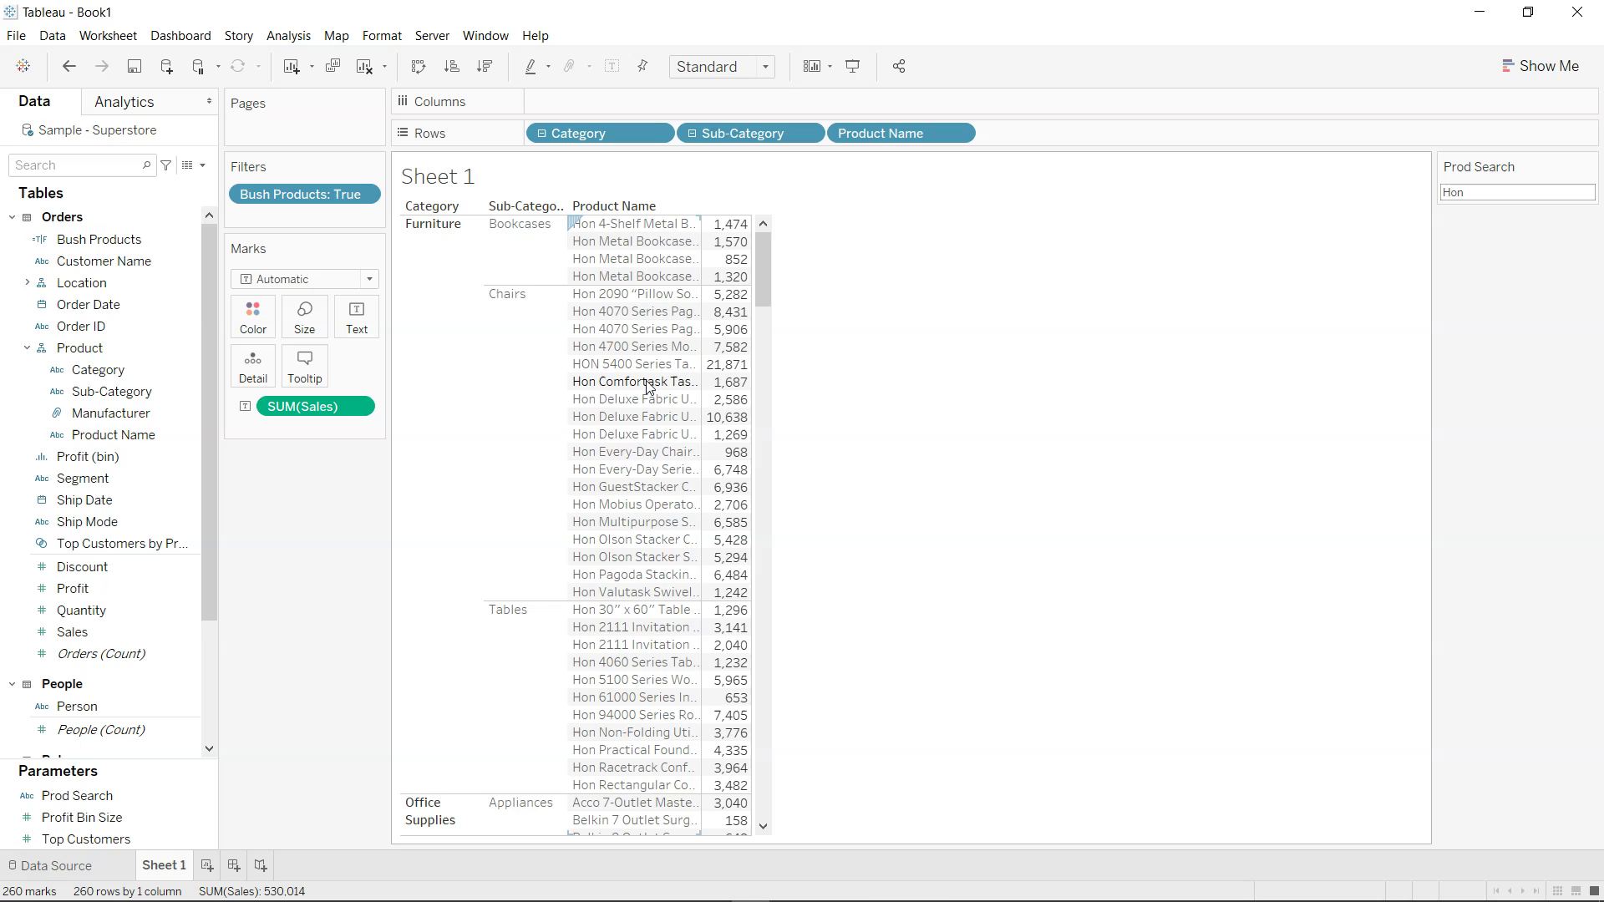
pyautogui.scroll(-10, 649, 387)
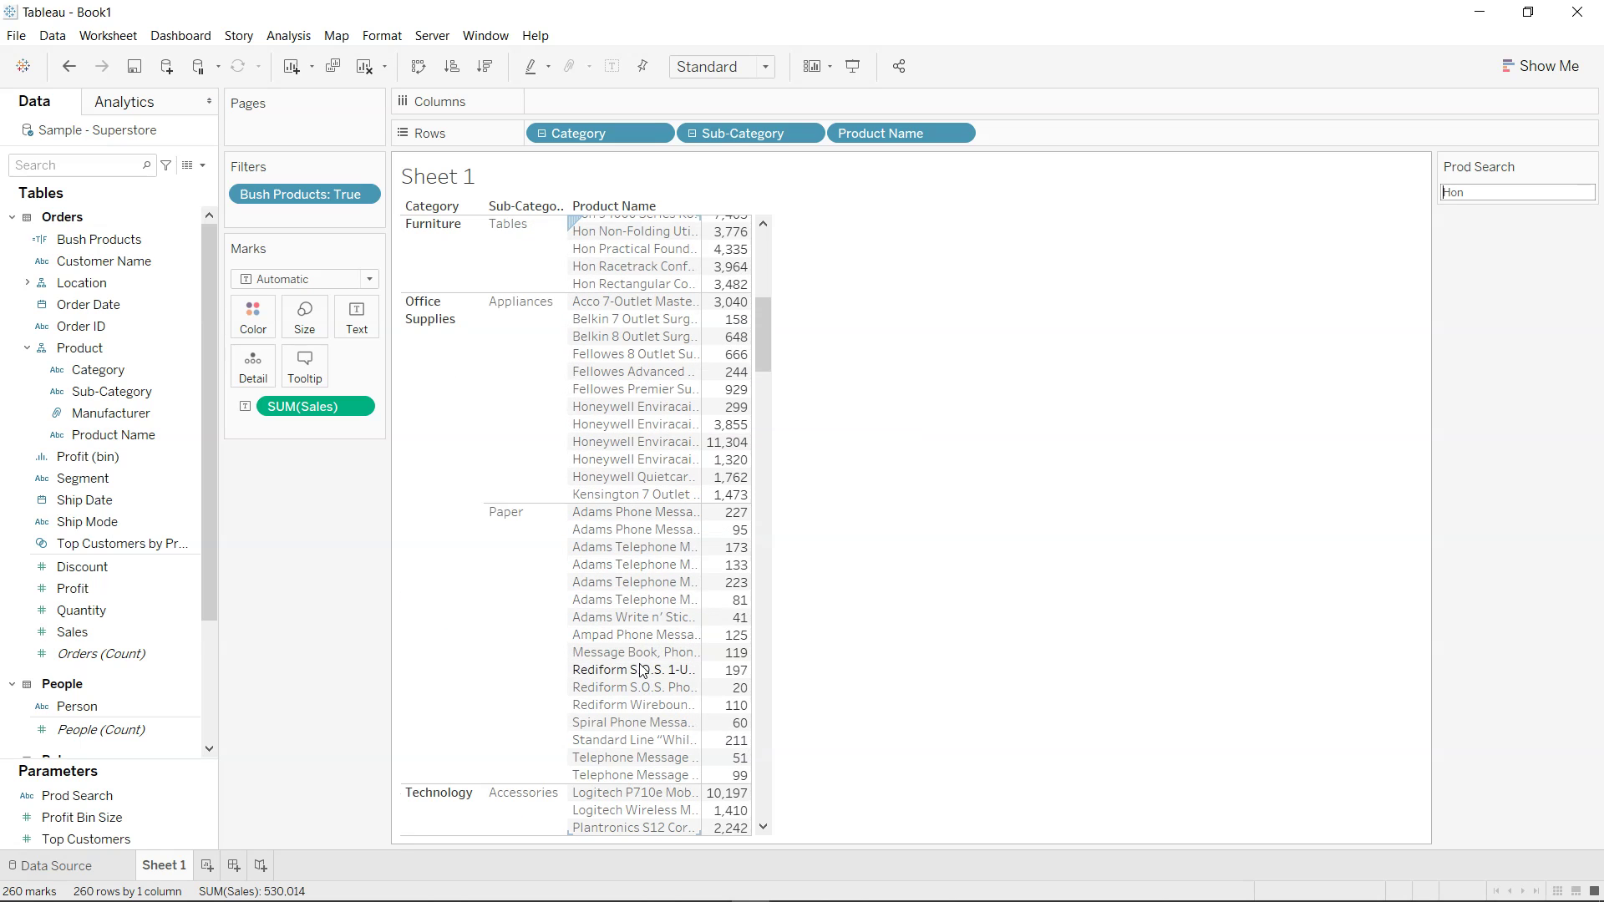
pyautogui.scroll(-6, 640, 660)
pyautogui.scroll(15, 643, 670)
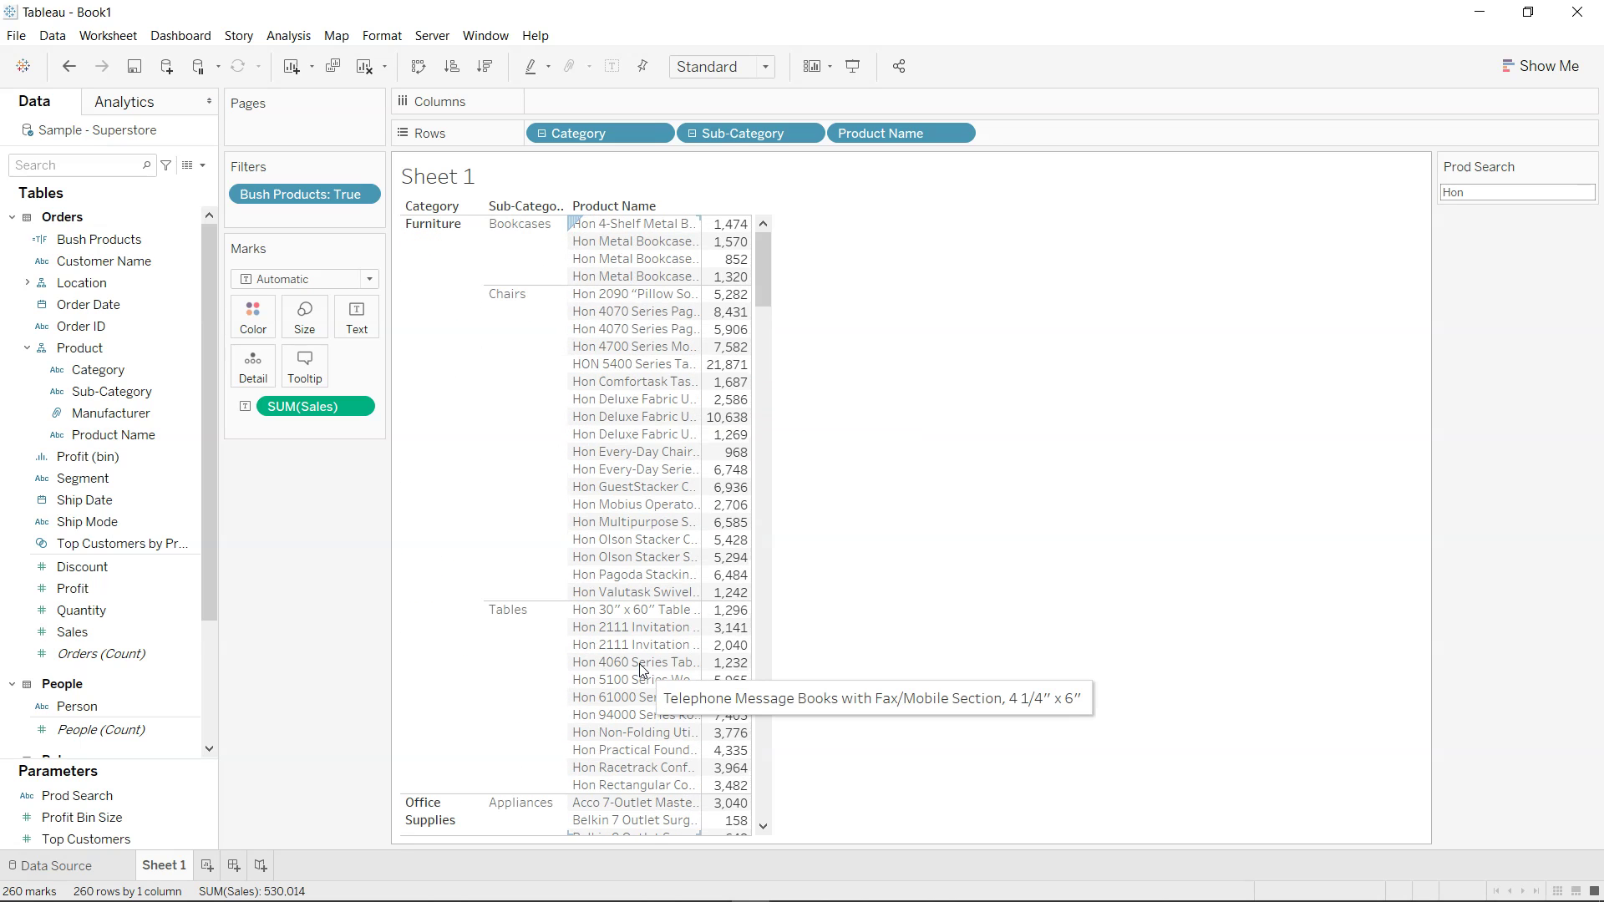
# - Enter dax as the Prod Search term, listing 16 DAX Furnishings products
pyautogui.click(1441, 192)
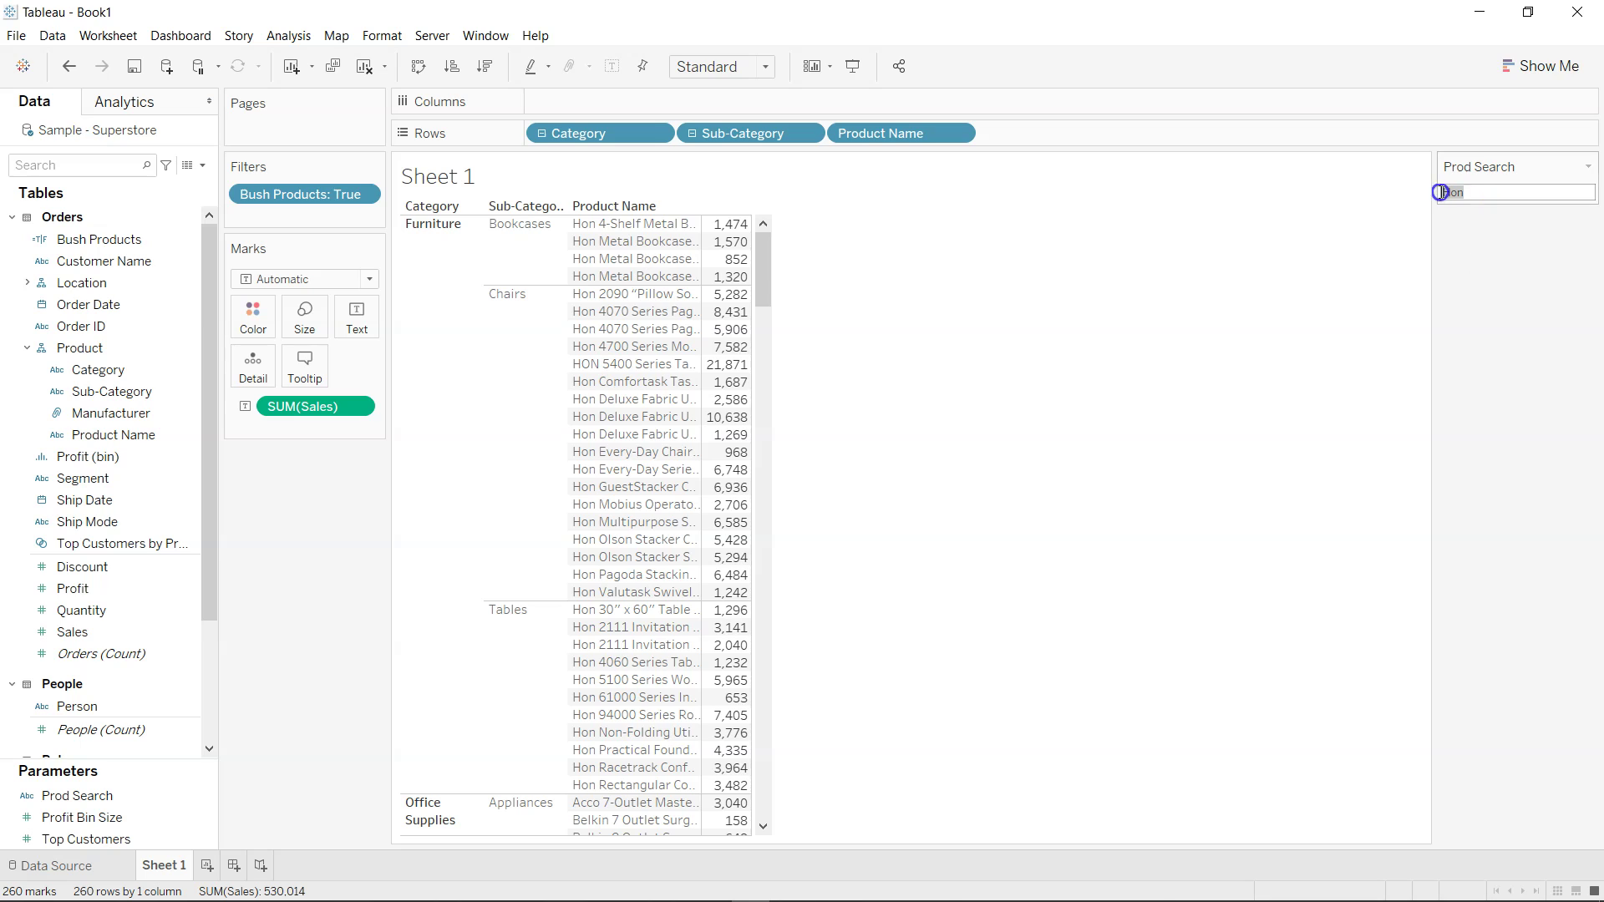
pyautogui.write('dax')
pyautogui.press('Return')
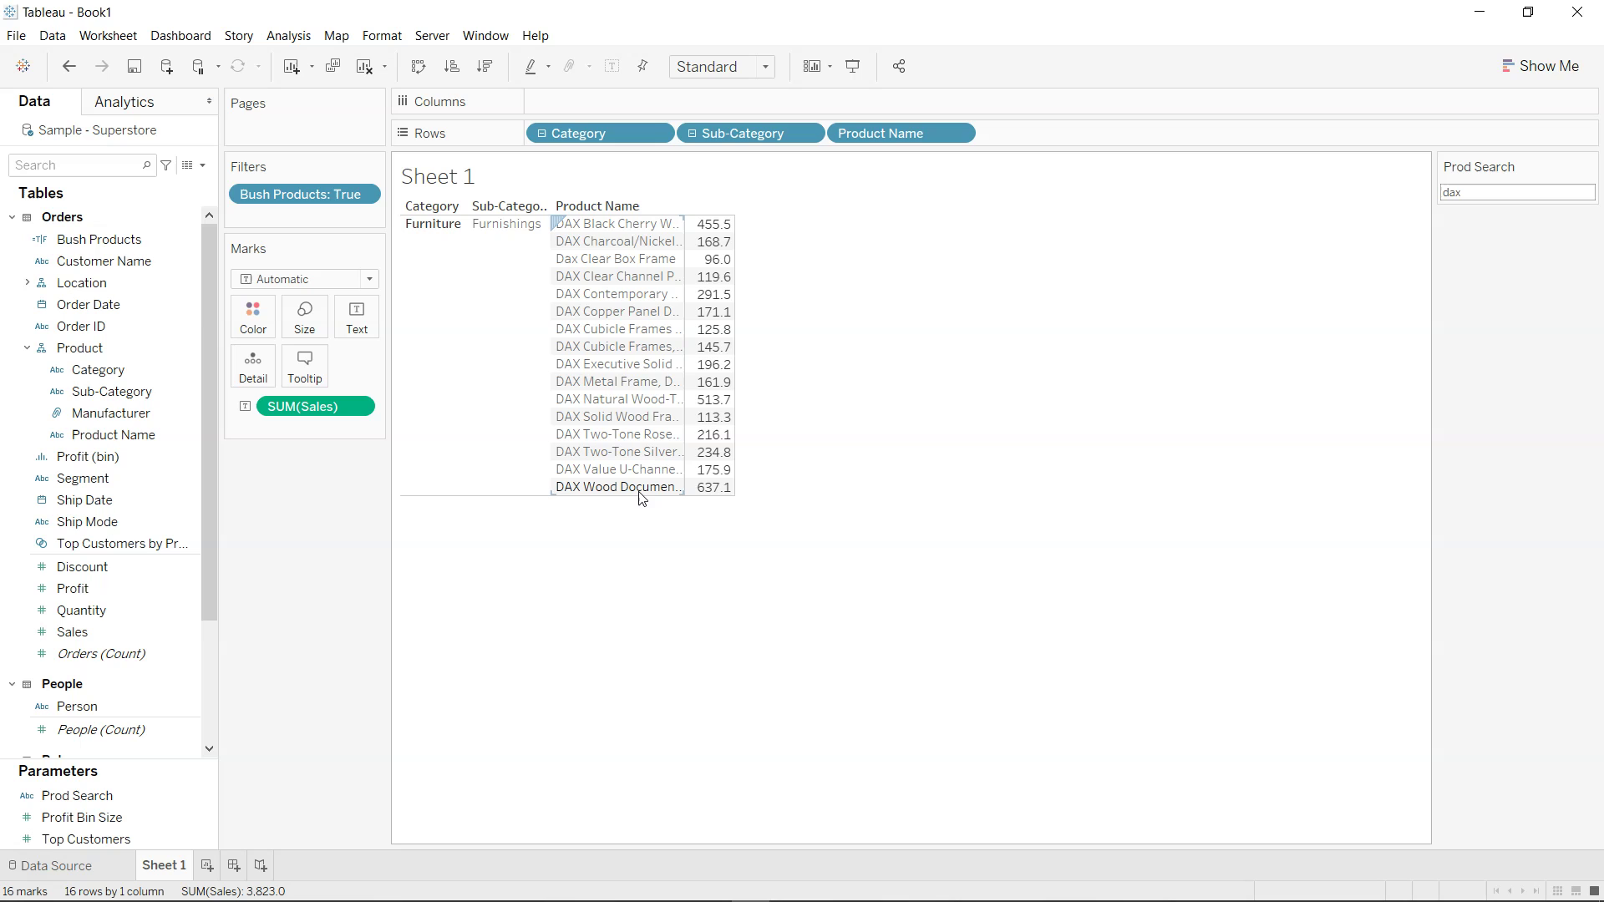
# - Replace dax with office in Prod Search, showing 1,079 matching products
pyautogui.click(1468, 194)
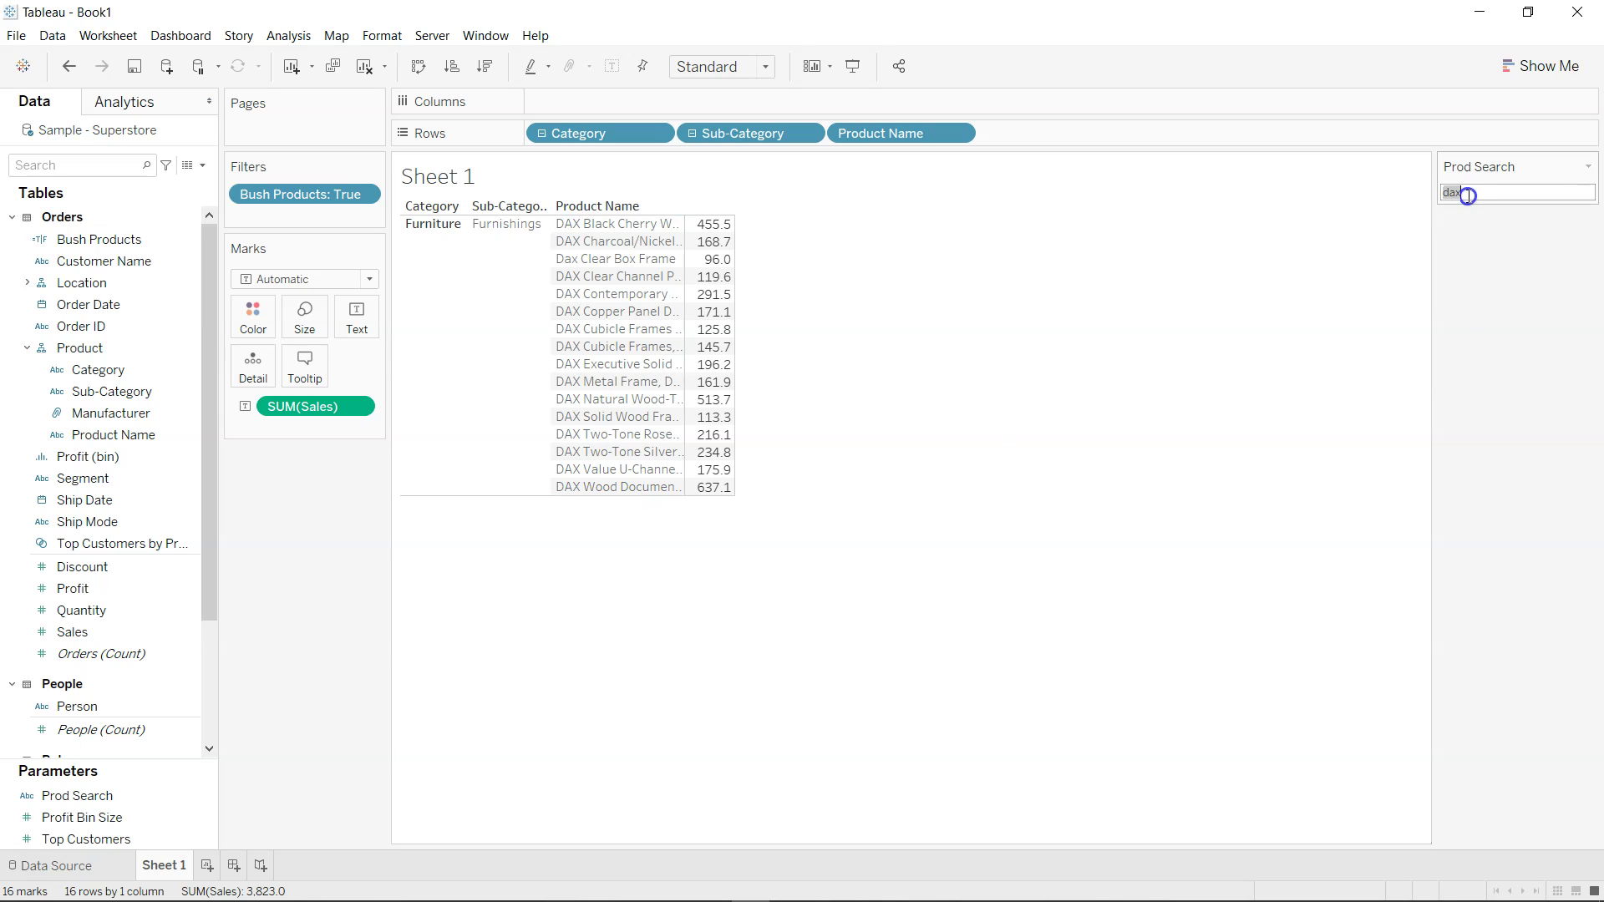
pyautogui.write('office')
pyautogui.press('Return')
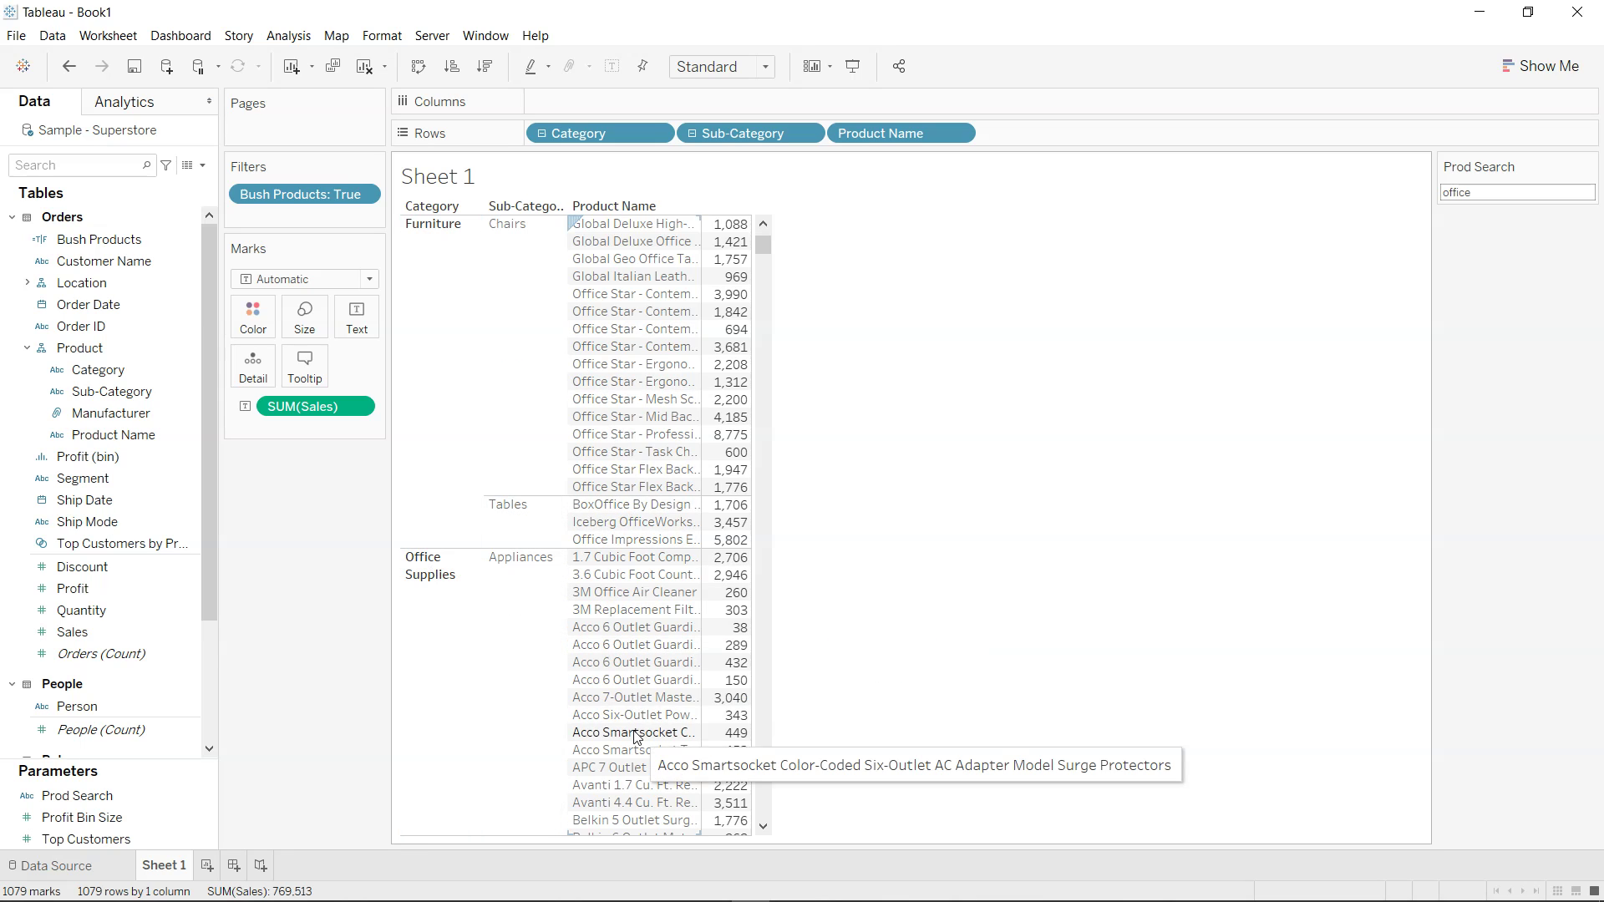
pyautogui.scroll(-3, 628, 734)
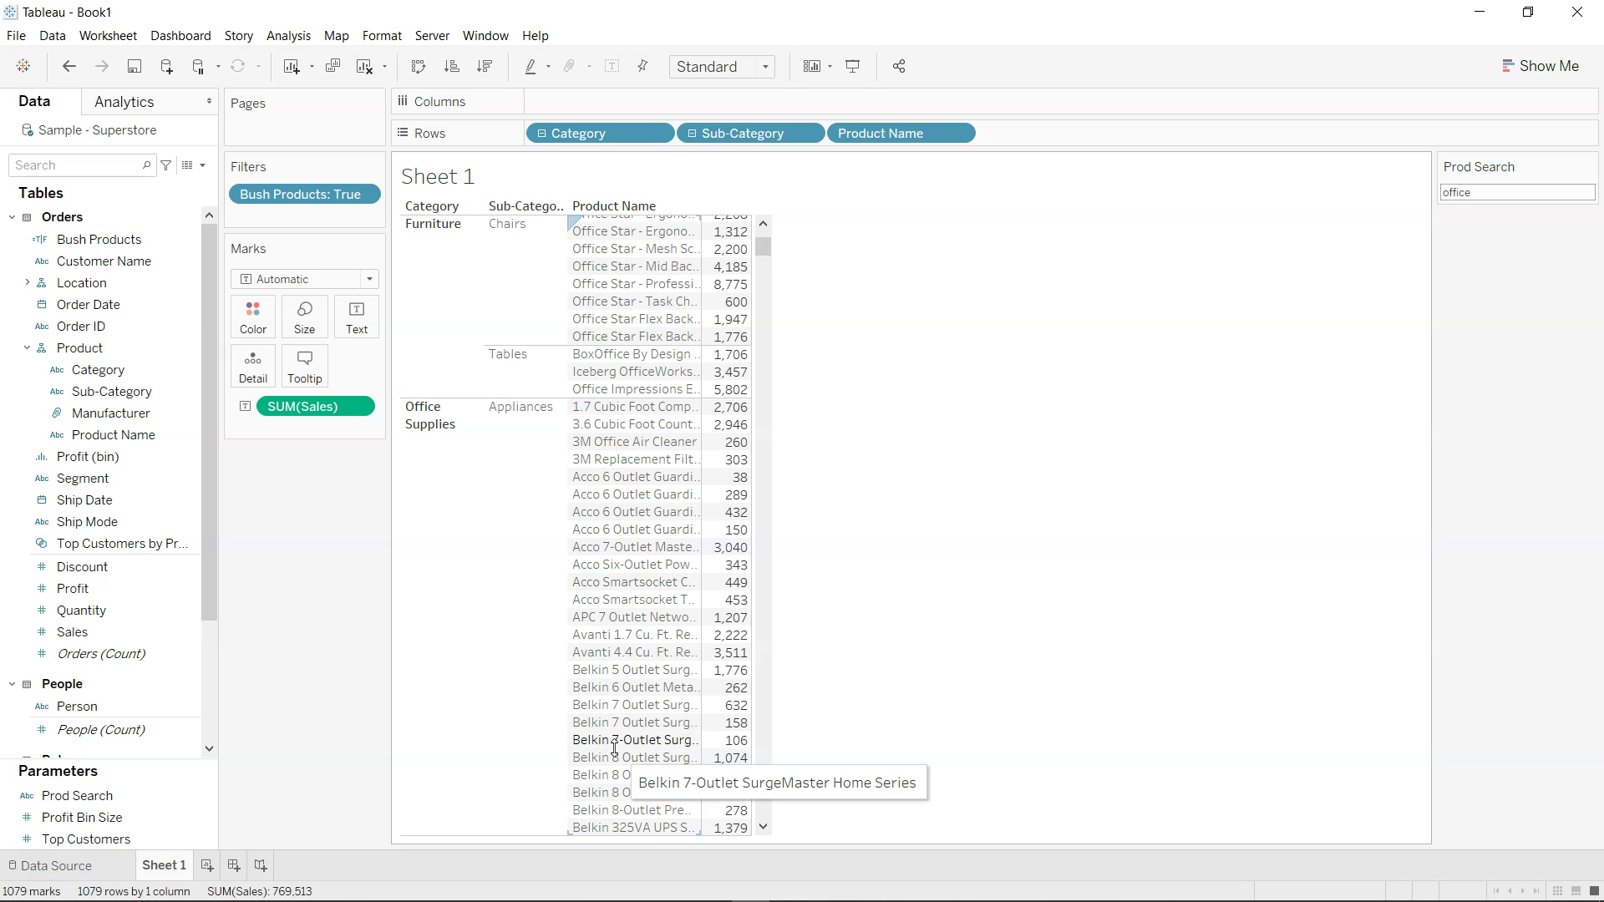
pyautogui.scroll(3, 615, 749)
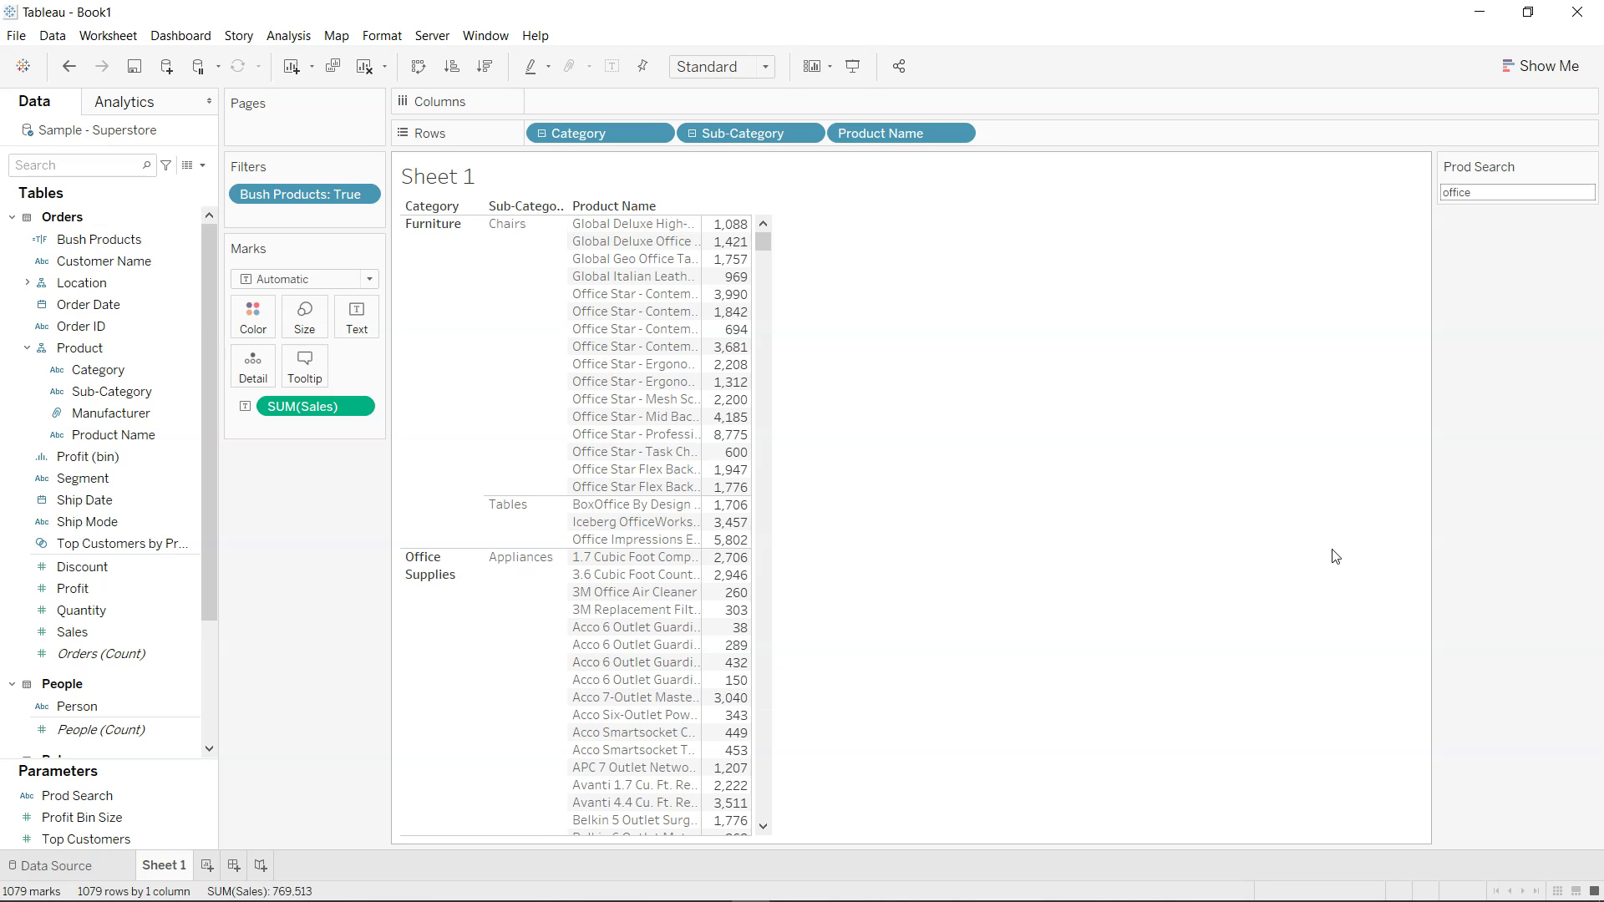
# - Search Prod Search for avanti, then for Technology
pyautogui.click(1489, 187)
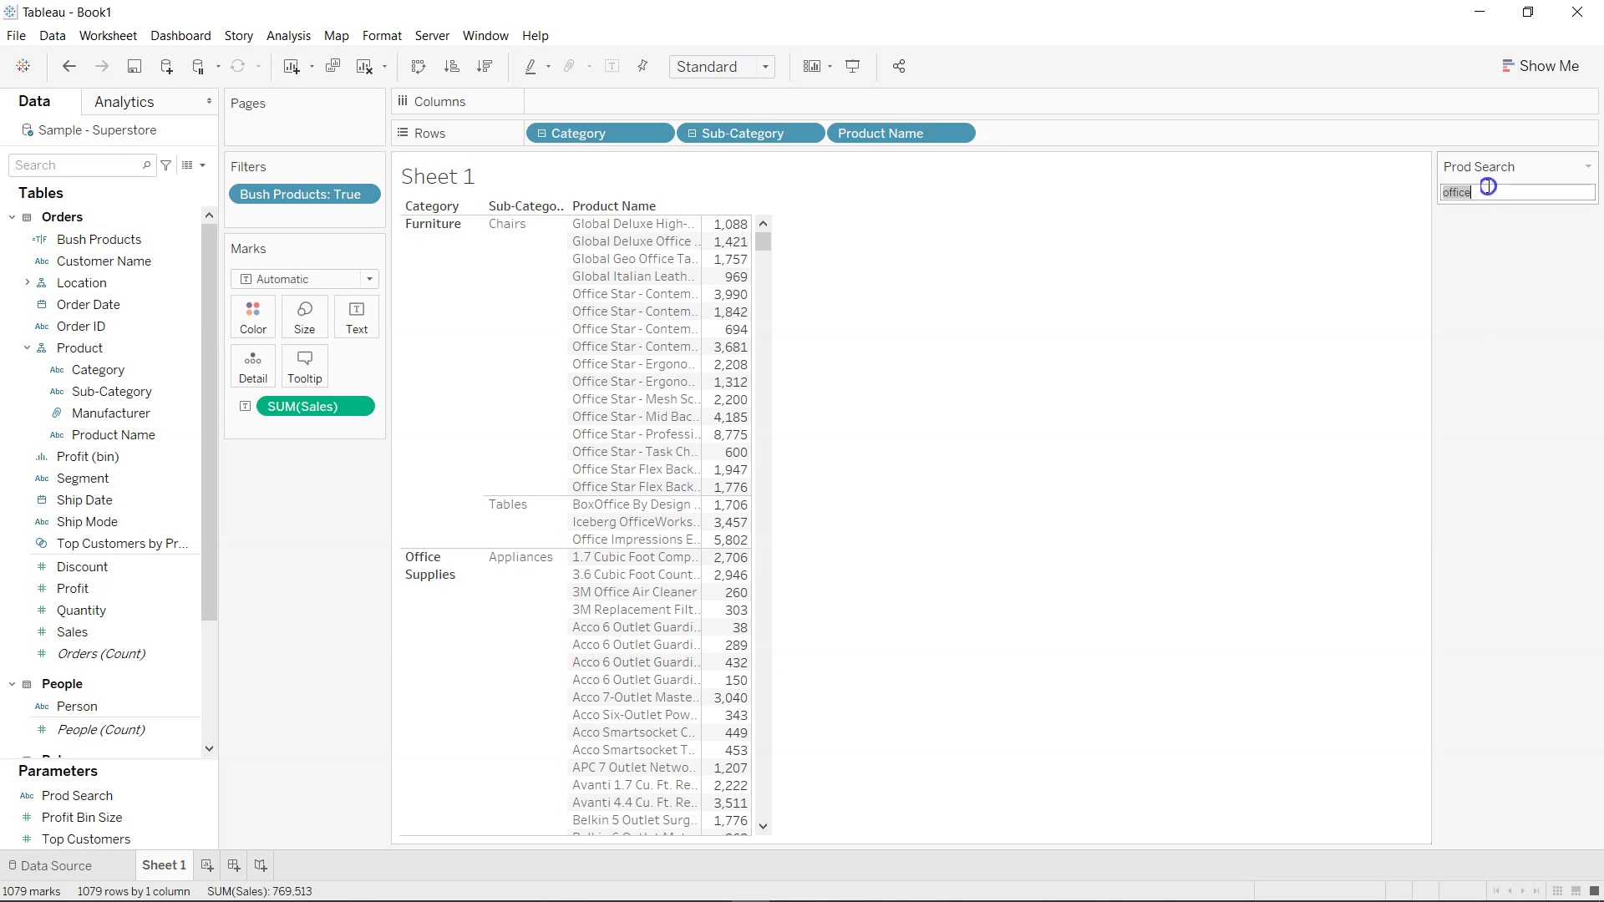
pyautogui.write('avanti')
pyautogui.press('Return')
pyautogui.doubleClick(1489, 189)
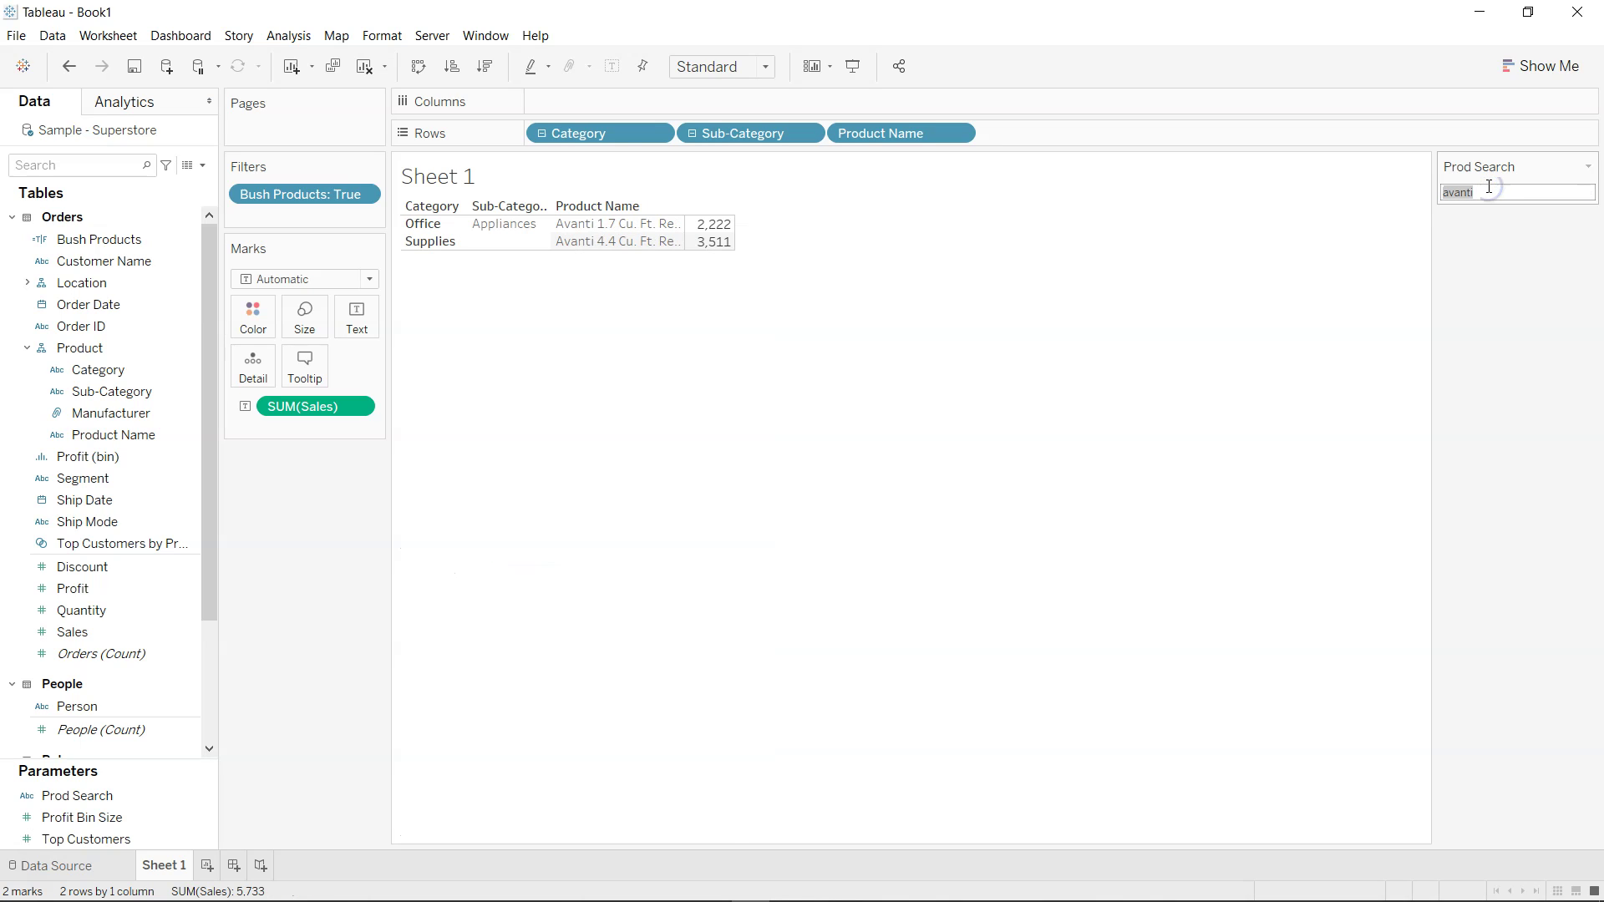
pyautogui.write('Technology')
pyautogui.press('Return')
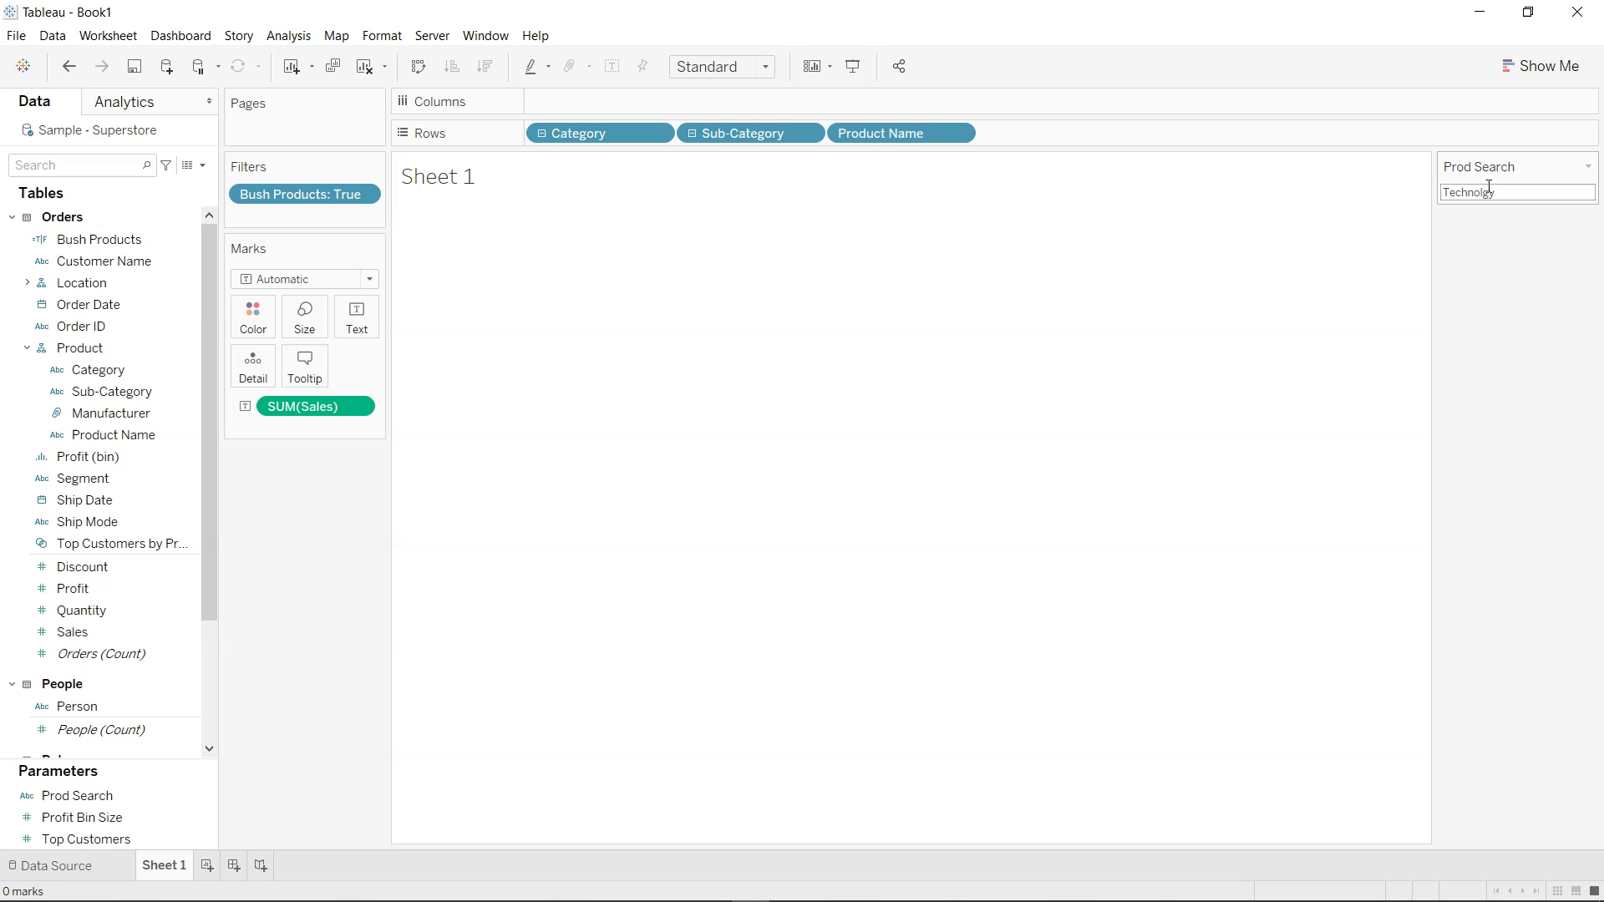
# - Change the search term to tech, listing 416 products totalling 845,054 in sales
pyautogui.doubleClick(1518, 192)
pyautogui.write('tech')
pyautogui.press('Return')
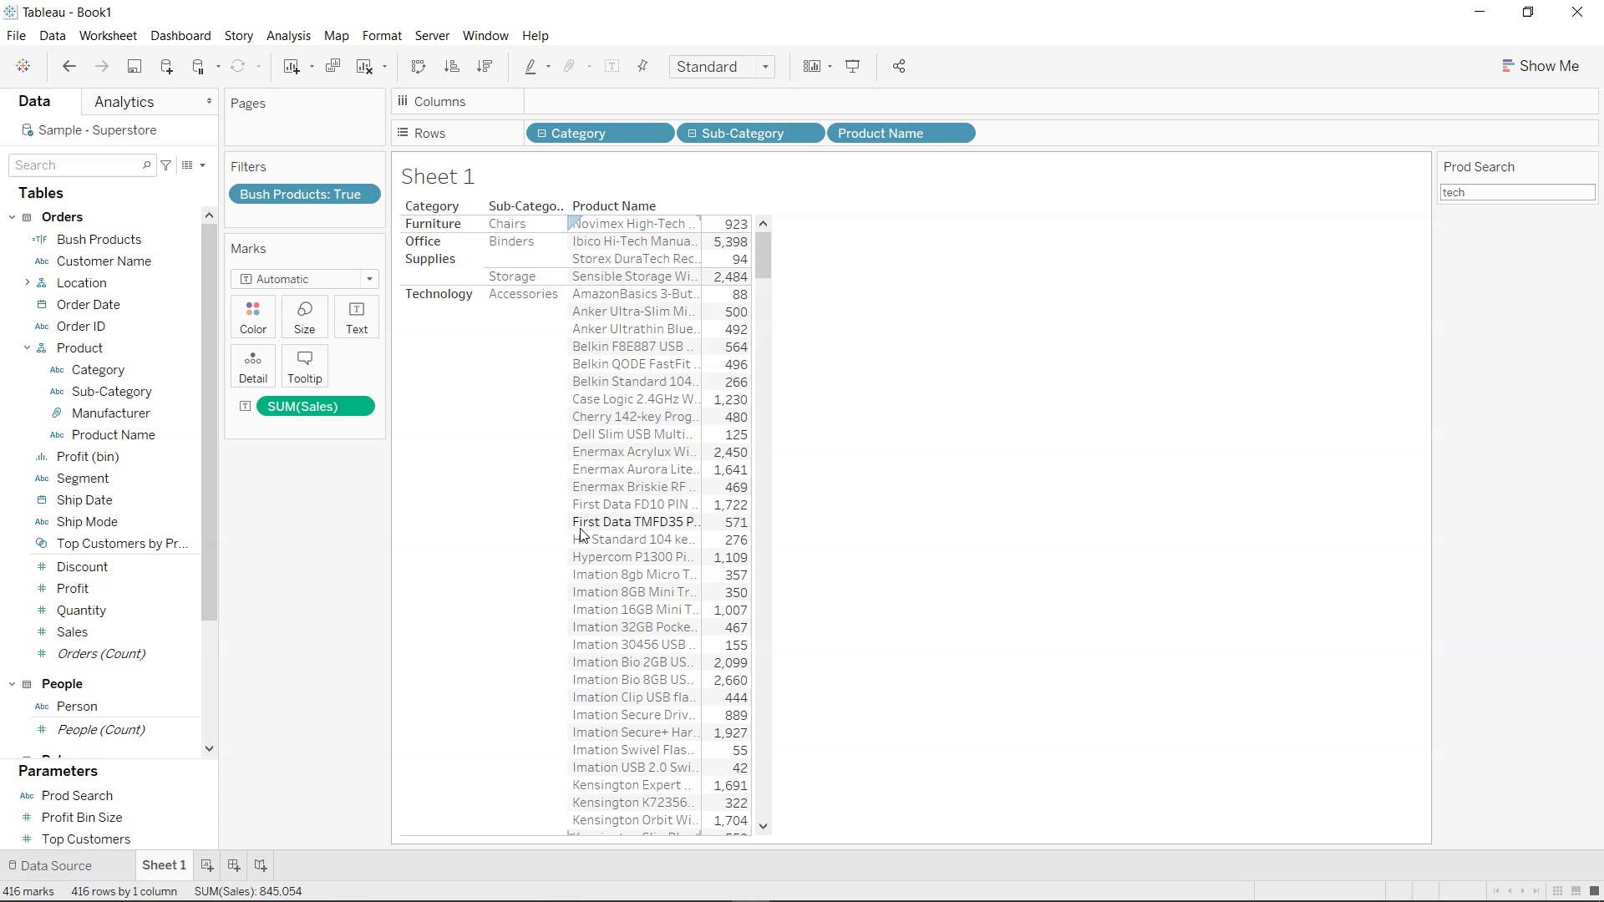
pyautogui.scroll(-15, 577, 533)
pyautogui.scroll(-20, 583, 535)
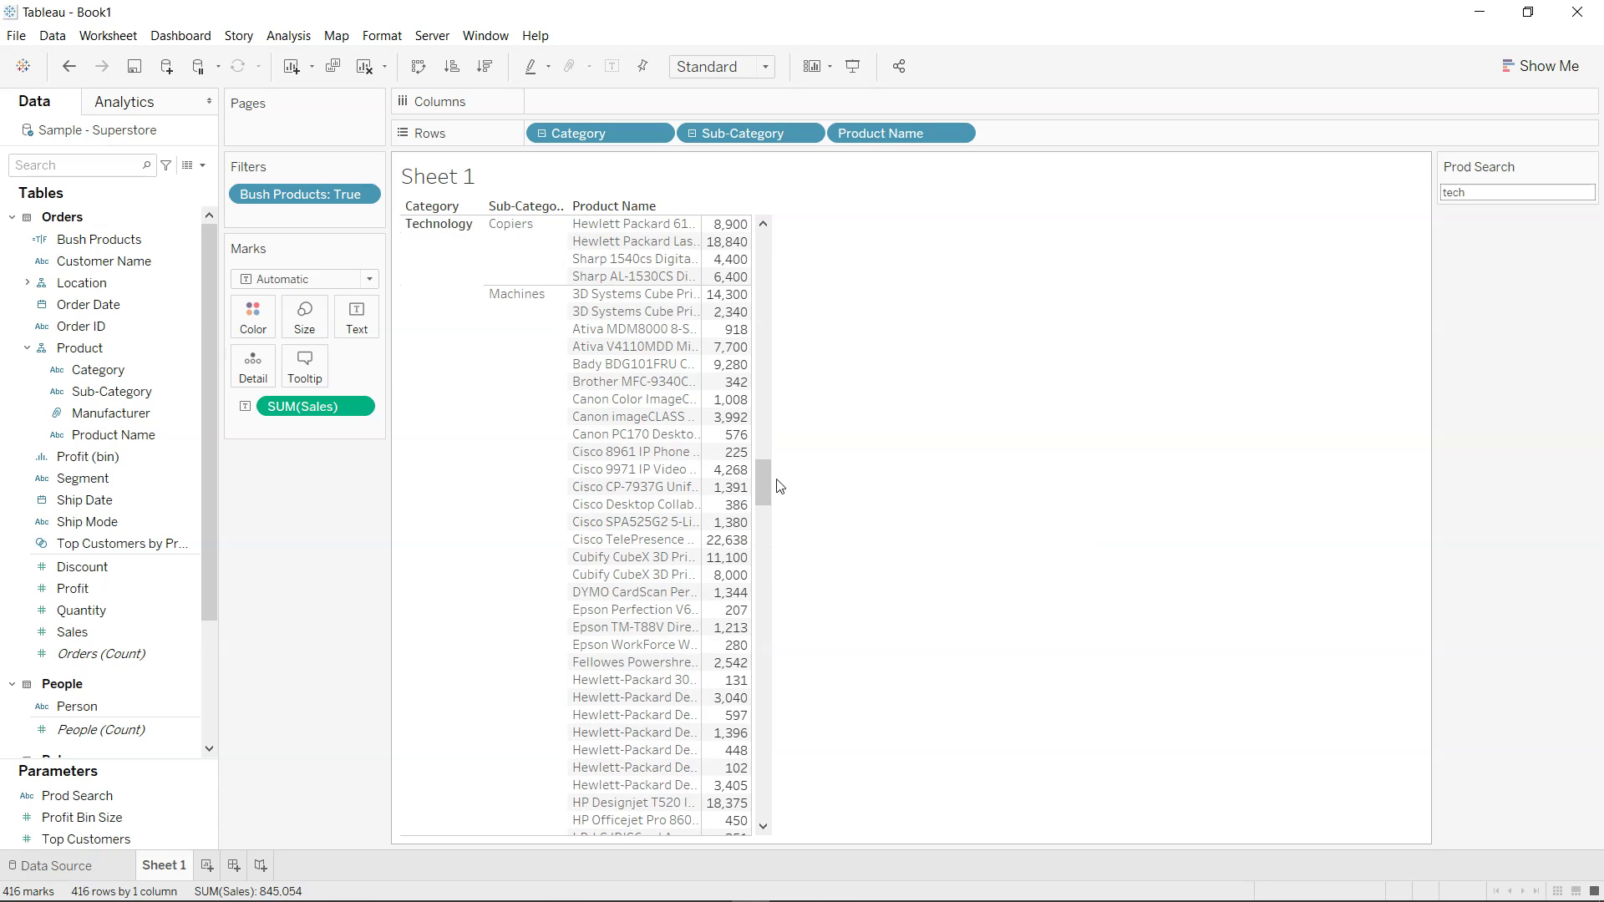
pyautogui.moveTo(763, 482); pyautogui.dragTo(788, 172)
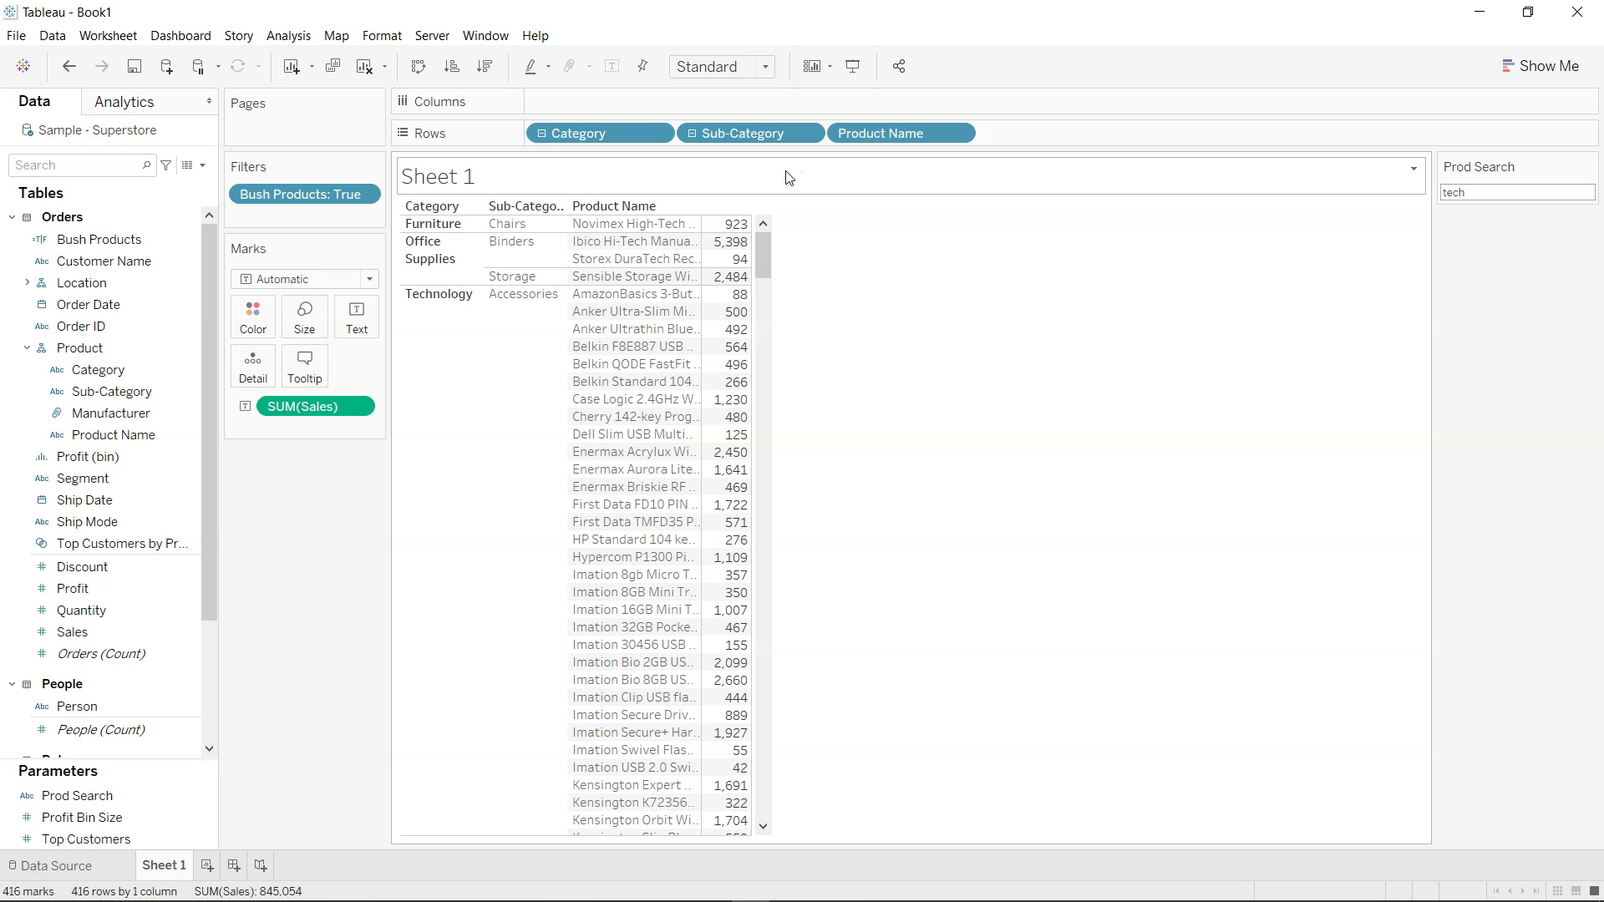